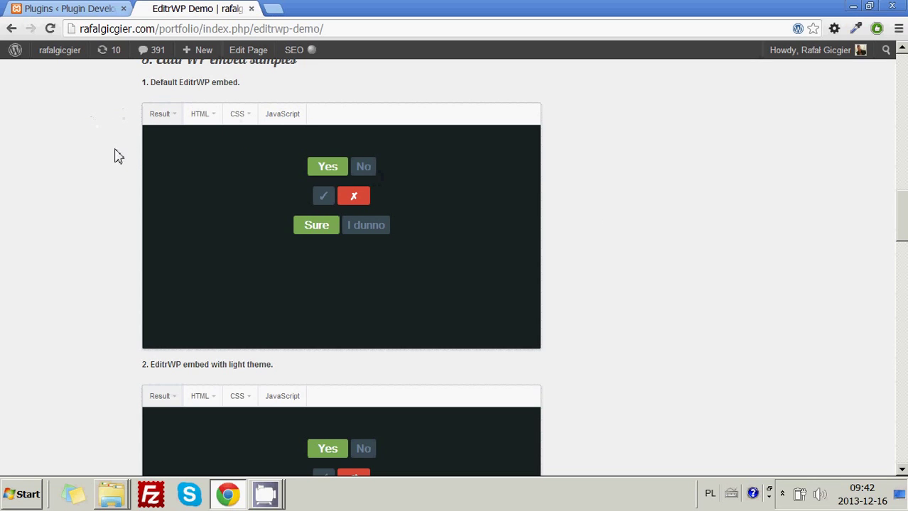
# - Try the Yes/No and check/cross switches in the default embed's result, ending on Yes and the check mark
pyautogui.click(363, 168)
pyautogui.click(325, 169)
pyautogui.click(324, 196)
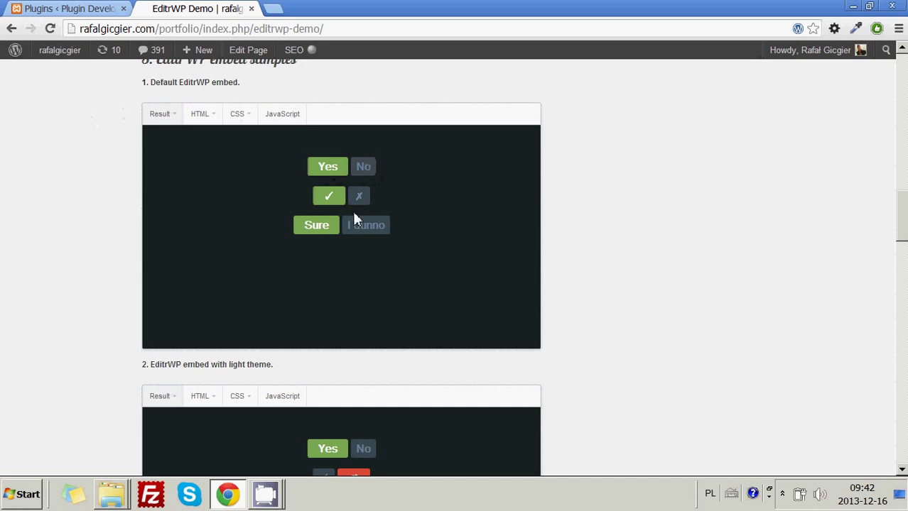
pyautogui.click(358, 197)
pyautogui.click(329, 199)
pyautogui.click(326, 171)
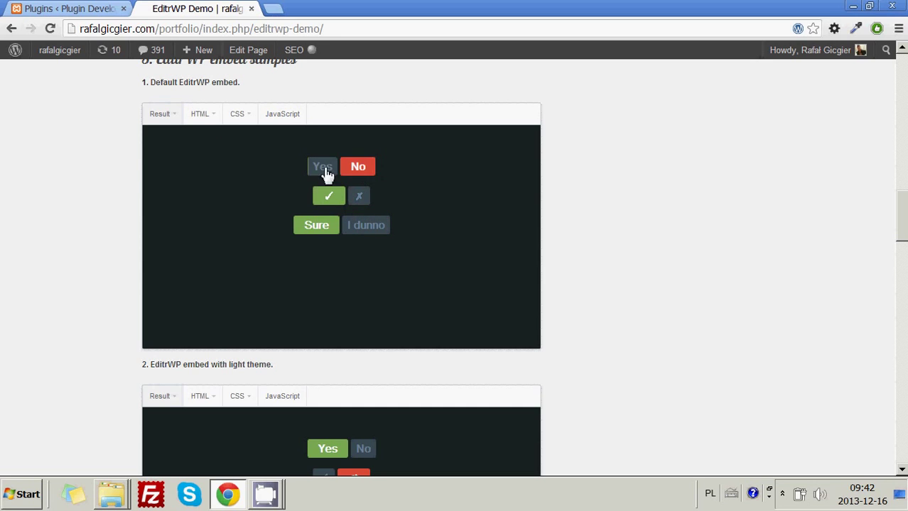
pyautogui.click(358, 168)
pyautogui.click(361, 167)
pyautogui.click(359, 196)
pyautogui.click(328, 167)
pyautogui.click(326, 196)
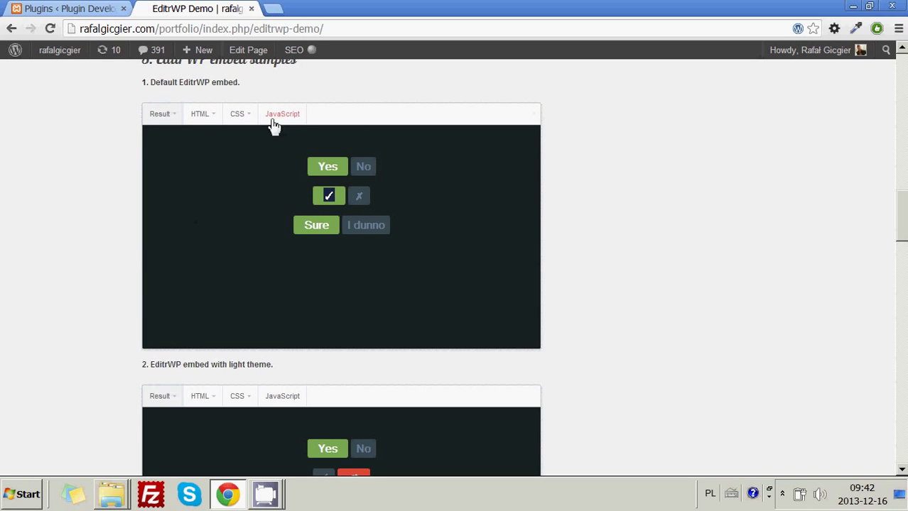
# - Show the radio.html result in the default embed and select nope, then hell yeah
pyautogui.moveTo(213, 122)
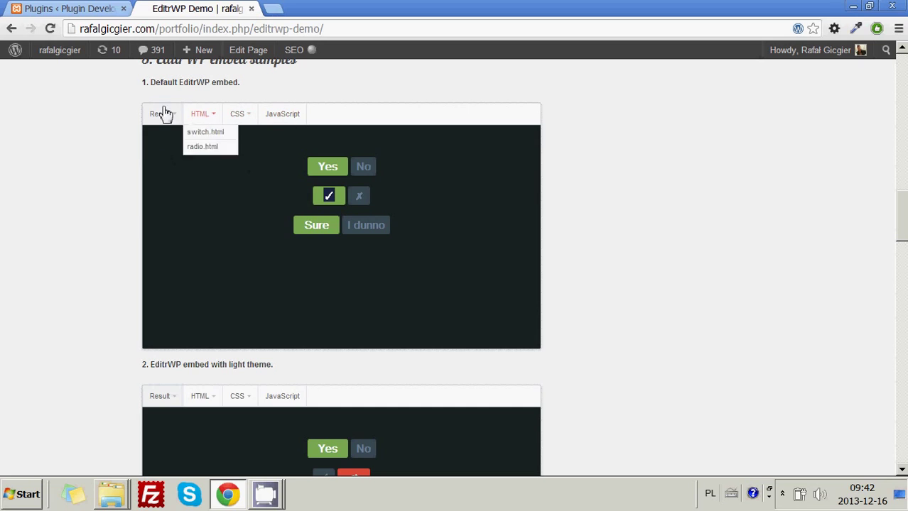
pyautogui.click(168, 149)
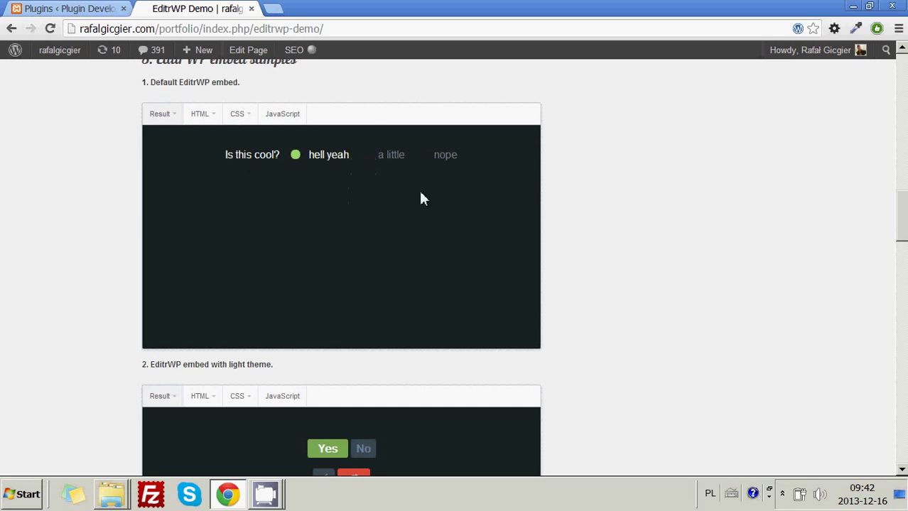
pyautogui.click(444, 158)
pyautogui.click(332, 158)
# - View the HTML sources radio.html and switch.html in the default embed, ending on radio.html
pyautogui.click(204, 147)
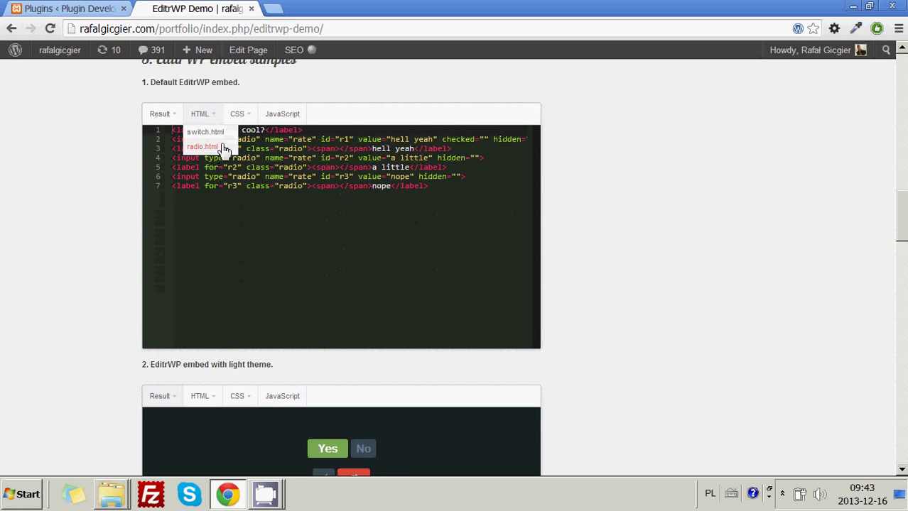
pyautogui.click(220, 135)
pyautogui.click(220, 146)
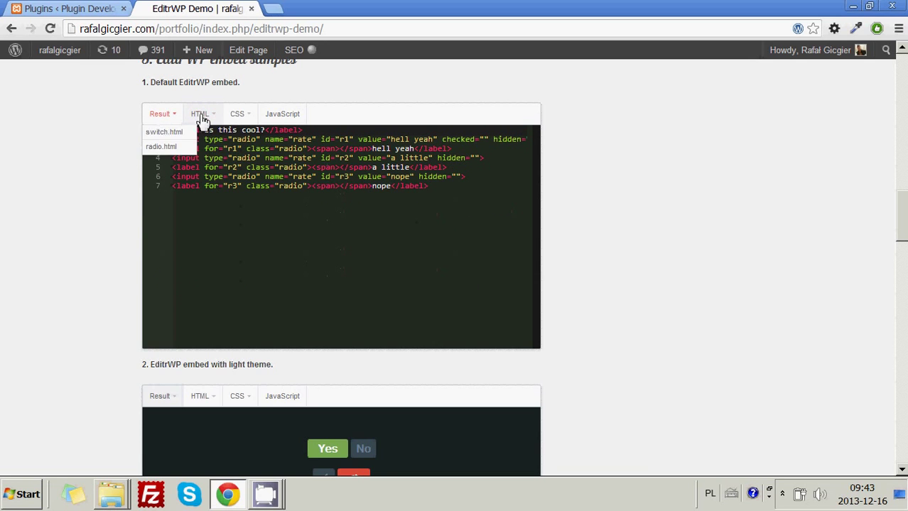
# - View radio.css, normalize.css and the JavaScript source in the default embed
pyautogui.moveTo(242, 121)
pyautogui.click(245, 147)
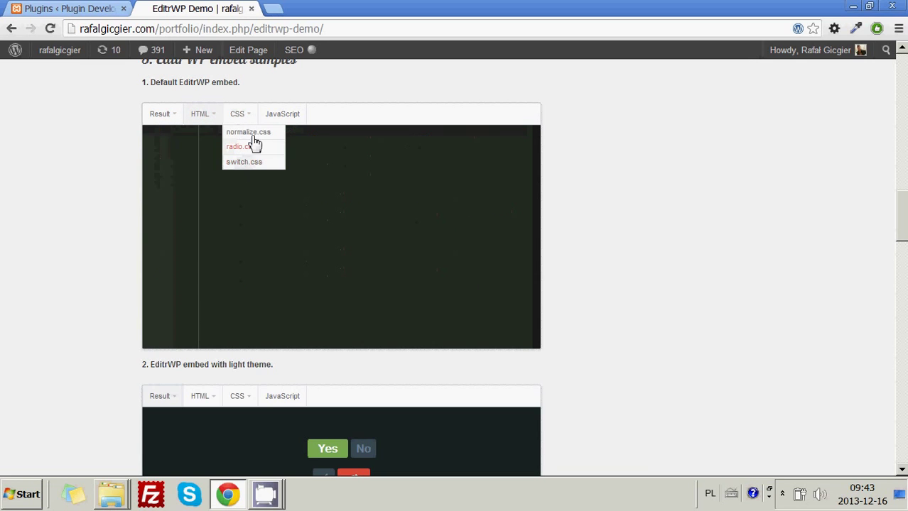
pyautogui.click(248, 133)
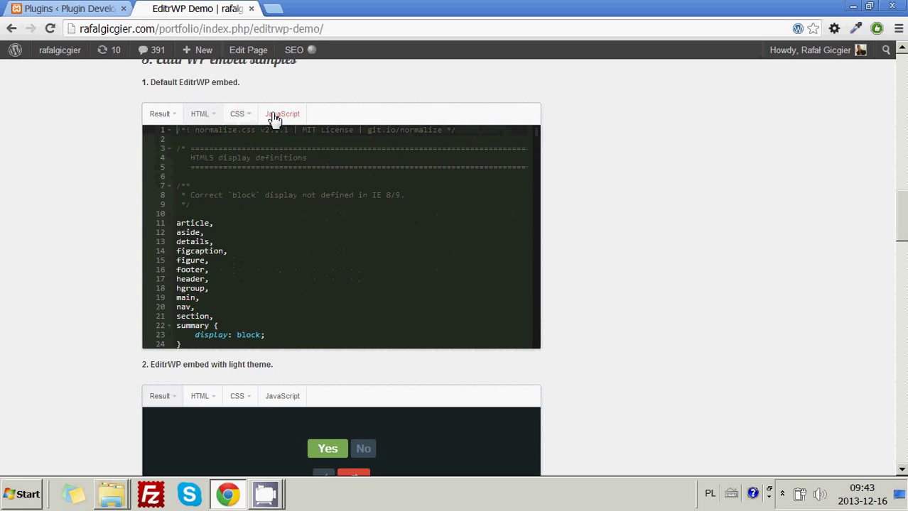
pyautogui.click(281, 115)
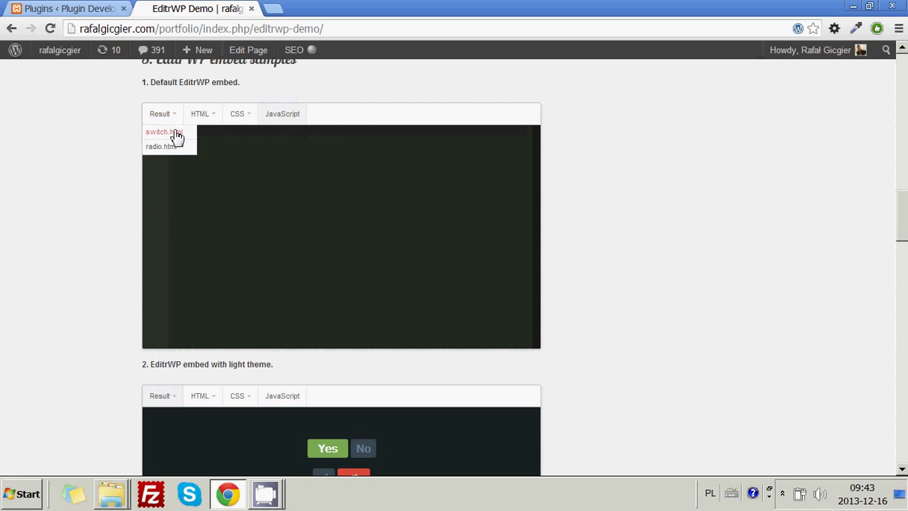
# - Show the switch.html result in the default embed and try its Yes/No and check/cross switches
pyautogui.click(176, 138)
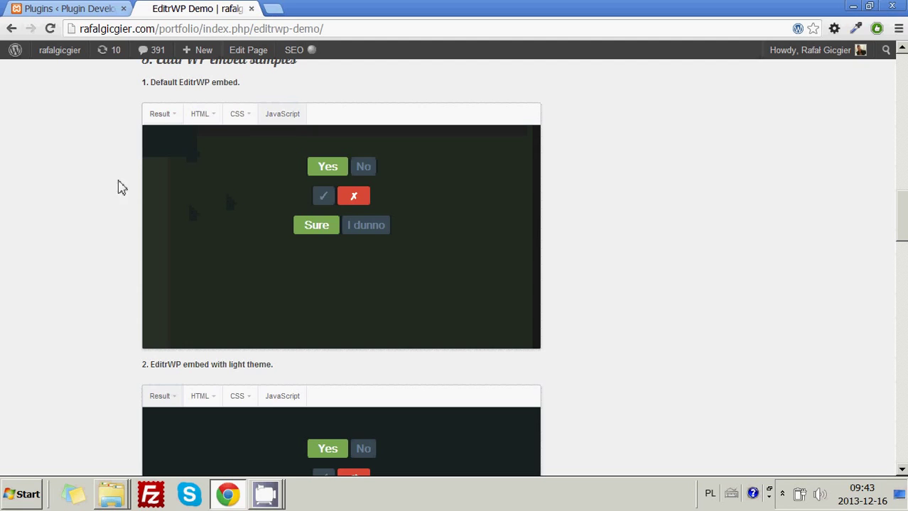
pyautogui.click(321, 197)
pyautogui.click(361, 169)
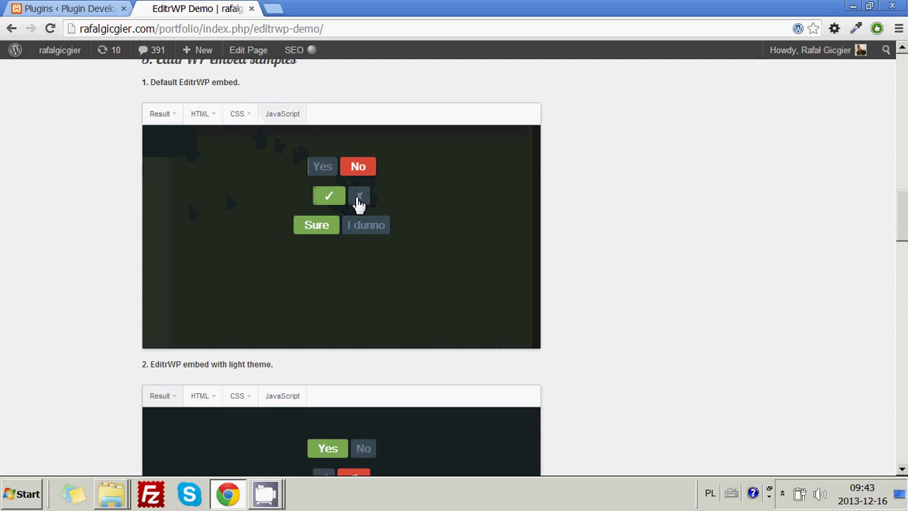
pyautogui.click(359, 199)
pyautogui.click(329, 196)
pyautogui.click(328, 169)
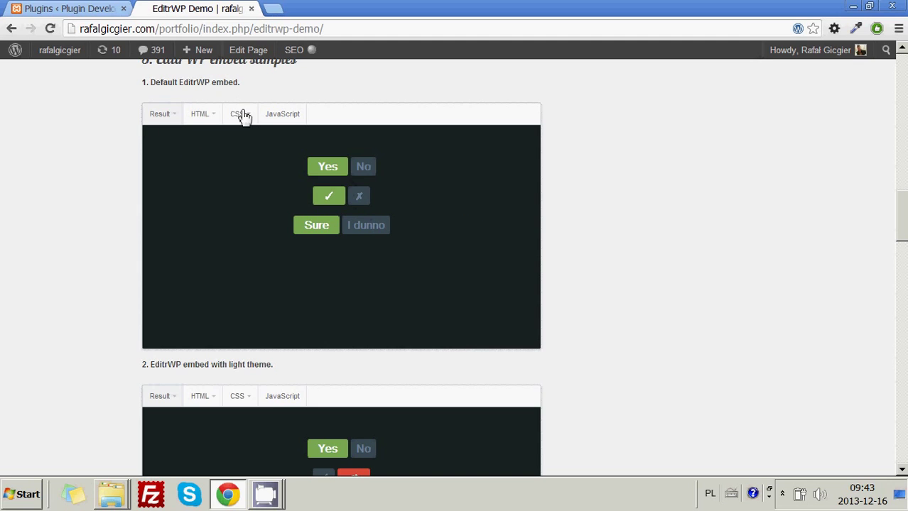
# - Set the html rule's background to white in the default embed's switch.css
pyautogui.moveTo(239, 114)
pyautogui.click(249, 162)
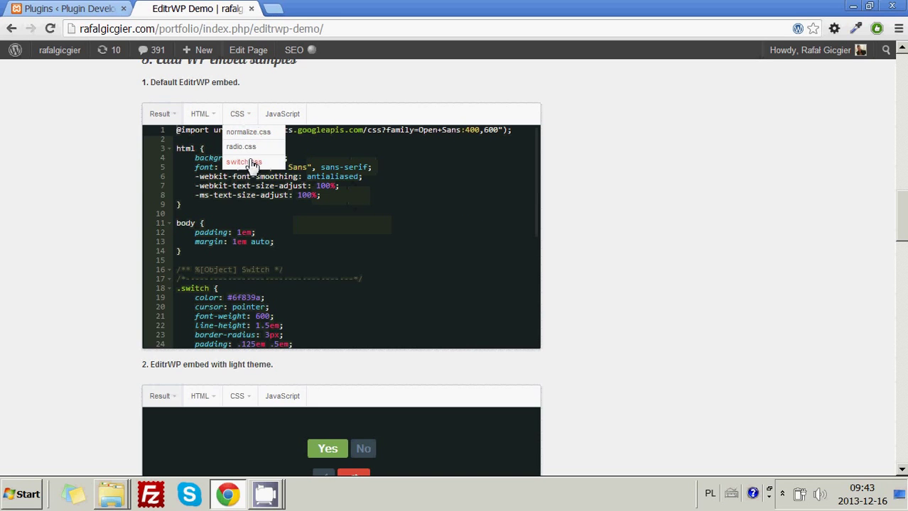
pyautogui.moveTo(240, 115)
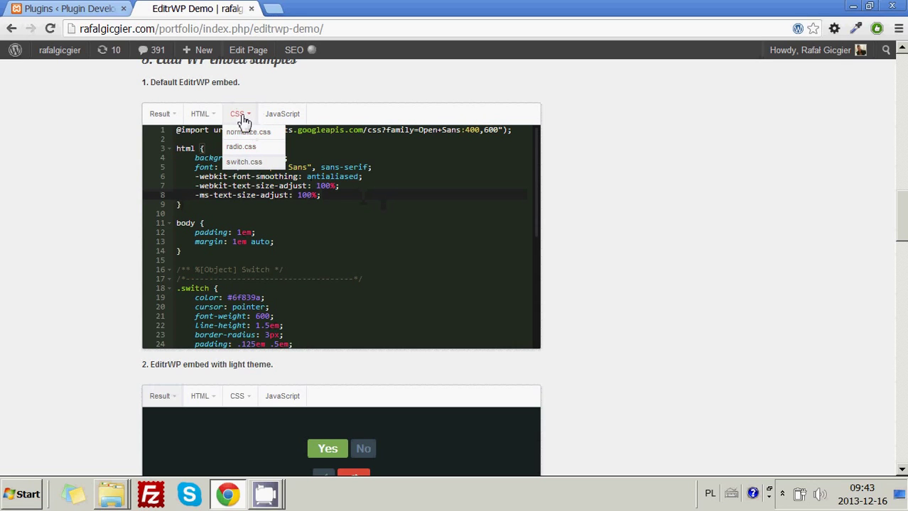
pyautogui.moveTo(204, 116)
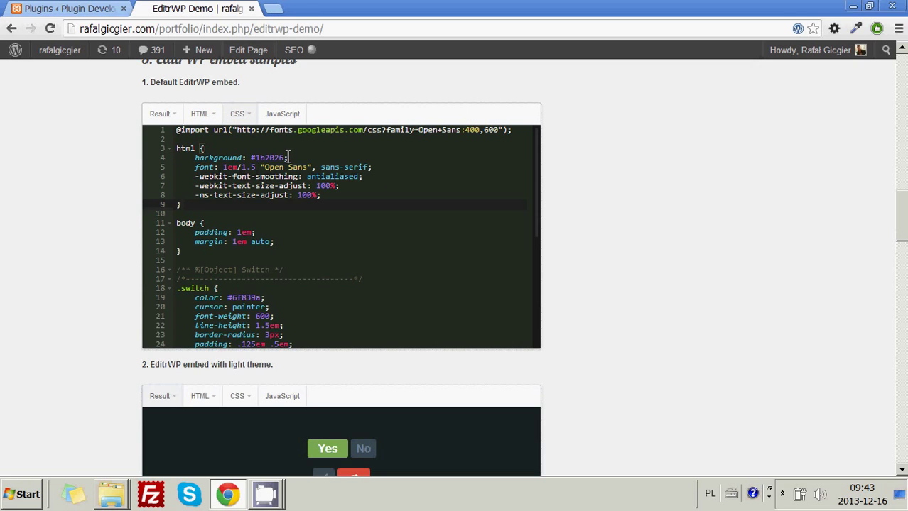
pyautogui.moveTo(285, 157); pyautogui.dragTo(248, 157)
pyautogui.press('BackSpace')
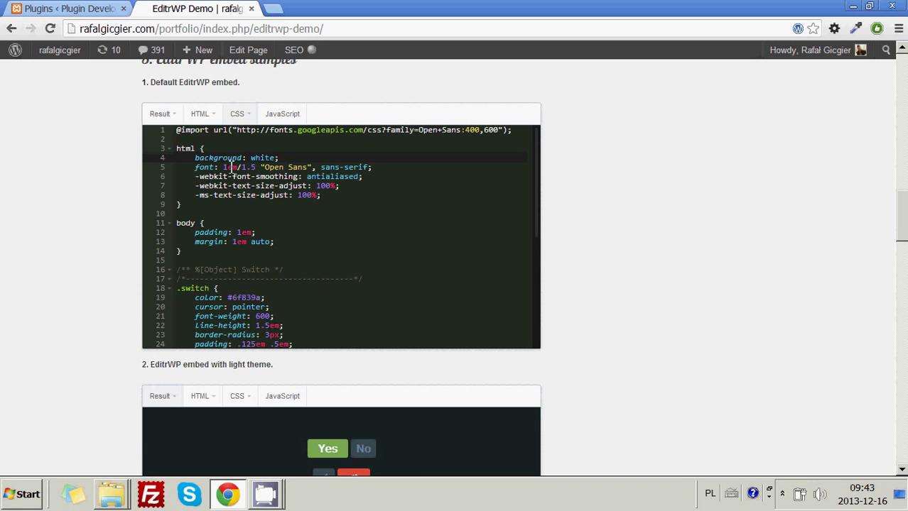
# - Preview the restyled switch.html result and set its first two switches to Yes and the check mark
pyautogui.click(162, 114)
pyautogui.click(358, 166)
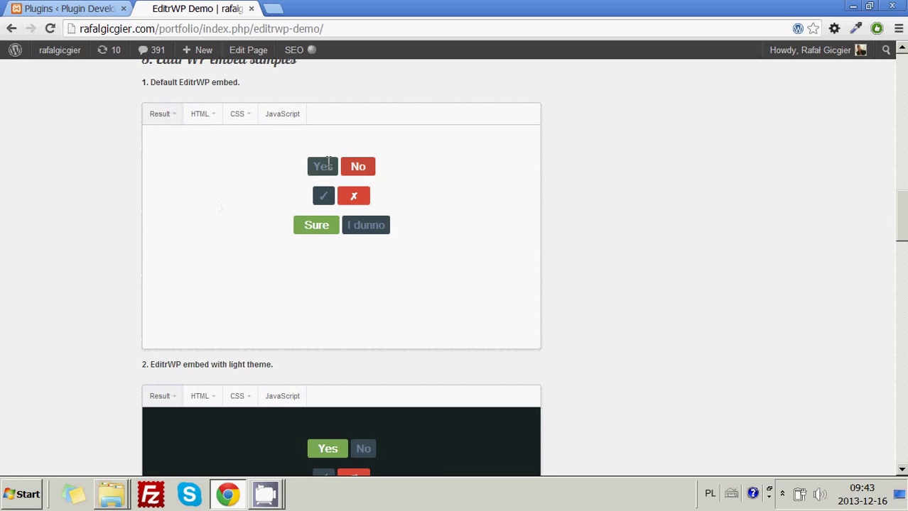
pyautogui.click(329, 162)
pyautogui.click(324, 196)
# - Show the radio.html result in the default embed and try the a little, nope and hell yeah options
pyautogui.click(162, 114)
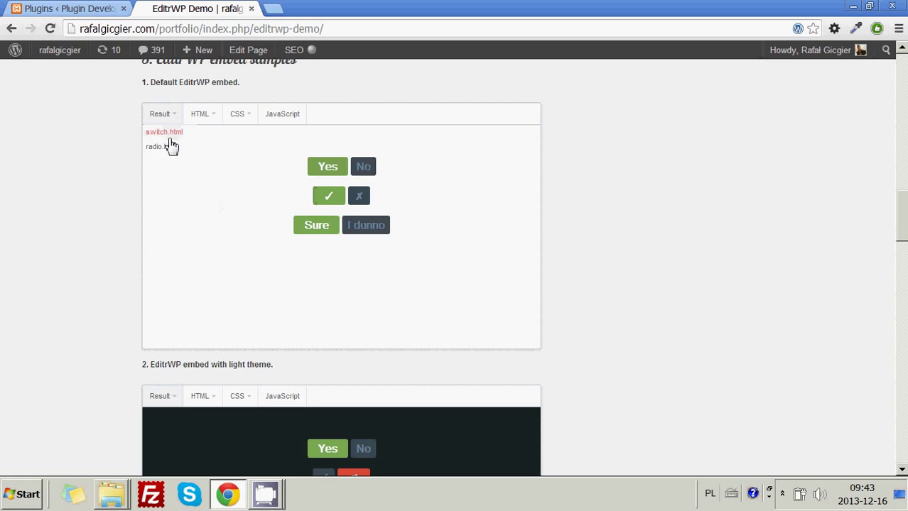
pyautogui.click(172, 146)
pyautogui.click(368, 158)
pyautogui.click(423, 162)
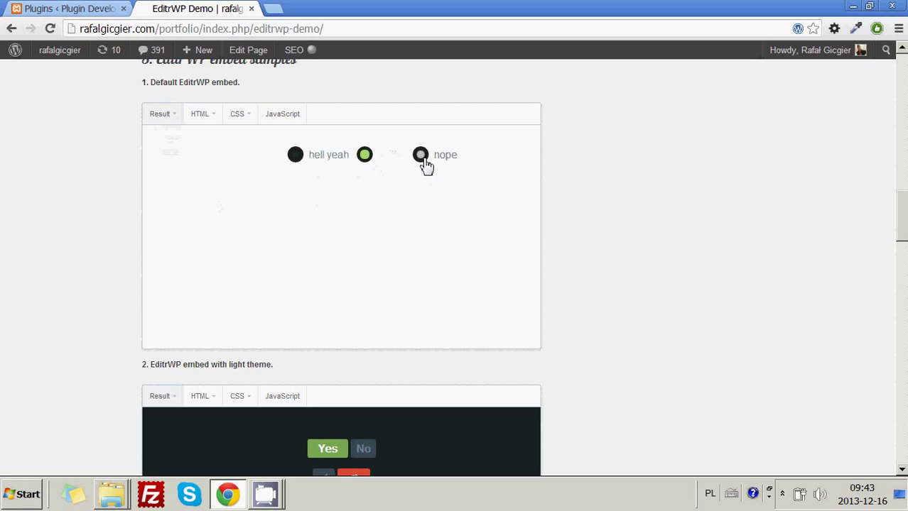
pyautogui.click(322, 162)
# - Enter alert( 'adssds') in the default embed's JavaScript and dismiss the alert dialogs it triggers
pyautogui.click(278, 118)
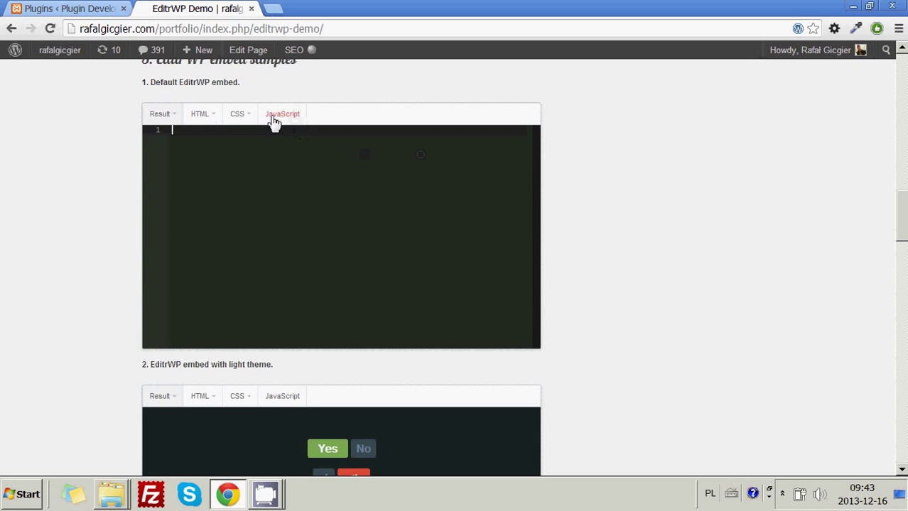
pyautogui.write('alert(')
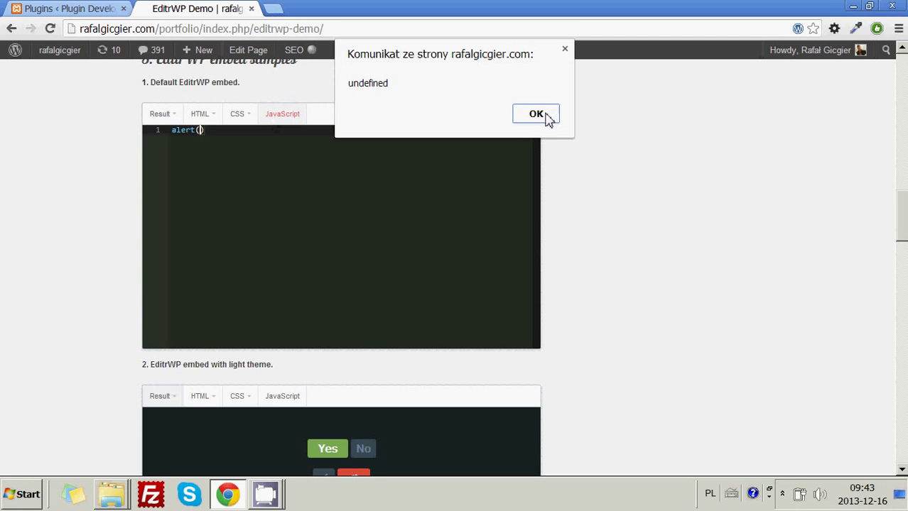
pyautogui.click(536, 114)
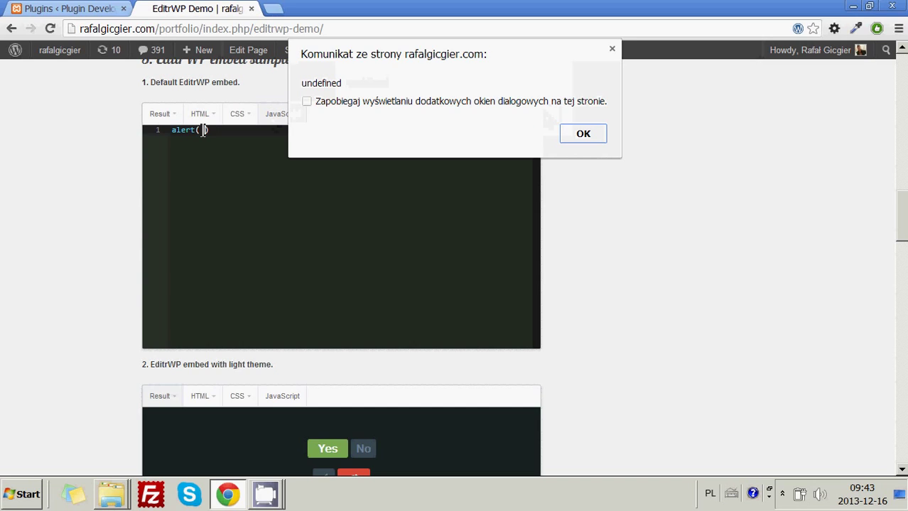
pyautogui.click(596, 135)
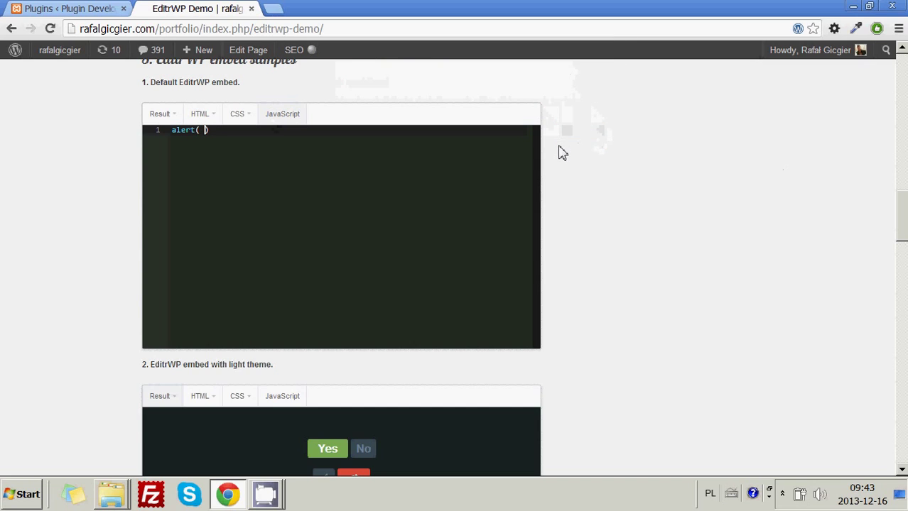
pyautogui.write("ssds'")
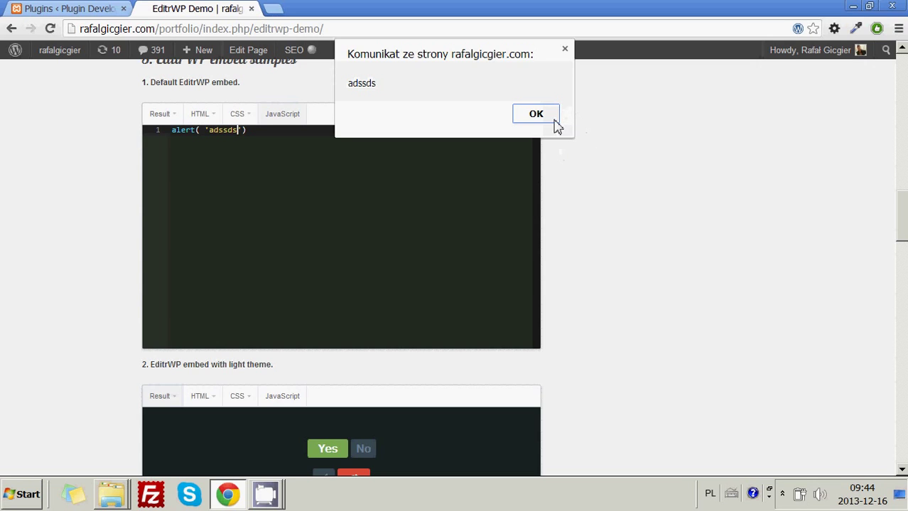
pyautogui.click(549, 117)
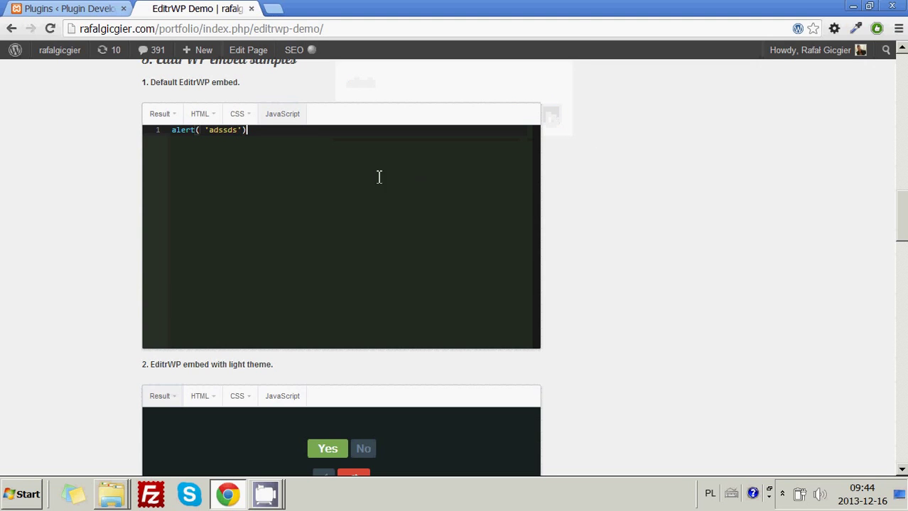
# - Delete the alert code from the default embed's JavaScript
pyautogui.moveTo(380, 177); pyautogui.dragTo(3, 128)
pyautogui.press('BackSpace')
pyautogui.moveTo(170, 120)
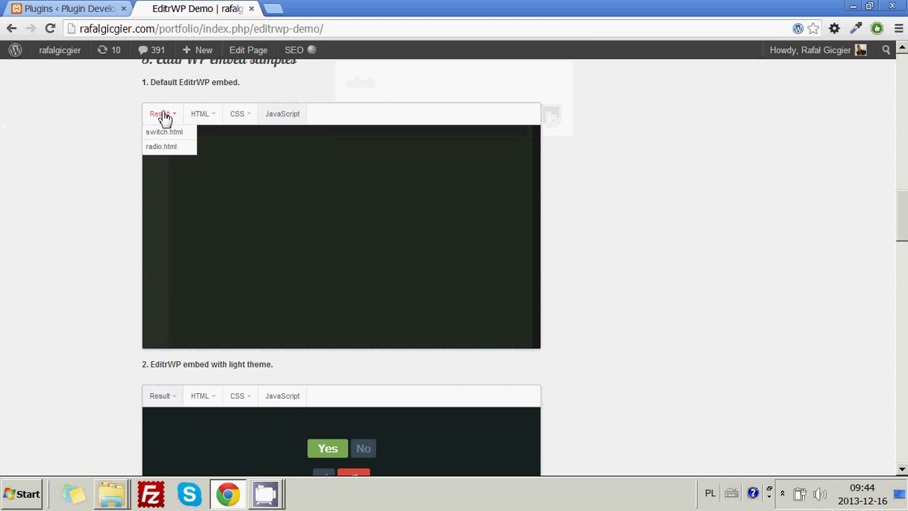
# - Duplicate the Sure / I dunno paragraph at the end of the default embed's switch.html source
pyautogui.moveTo(194, 129)
pyautogui.click(203, 146)
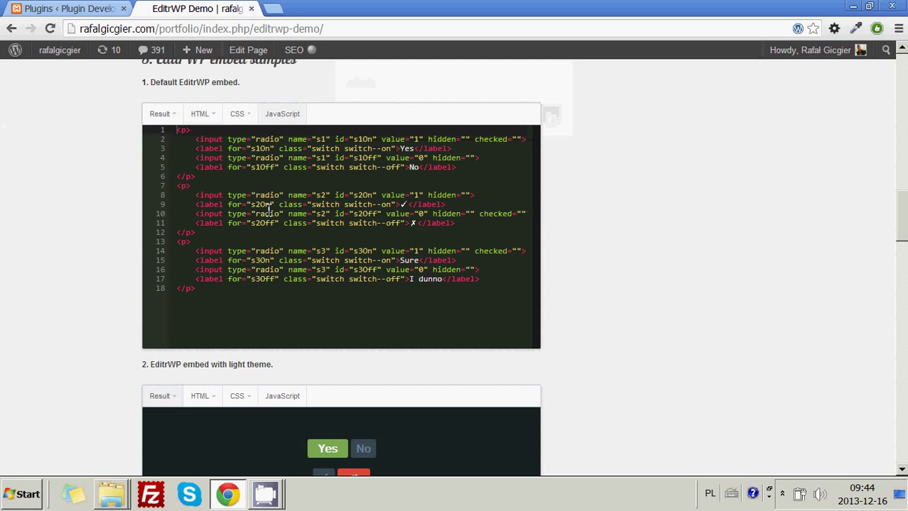
pyautogui.moveTo(227, 290); pyautogui.dragTo(171, 243)
pyautogui.hotkey('ctrl', 'c')
pyautogui.click(239, 288)
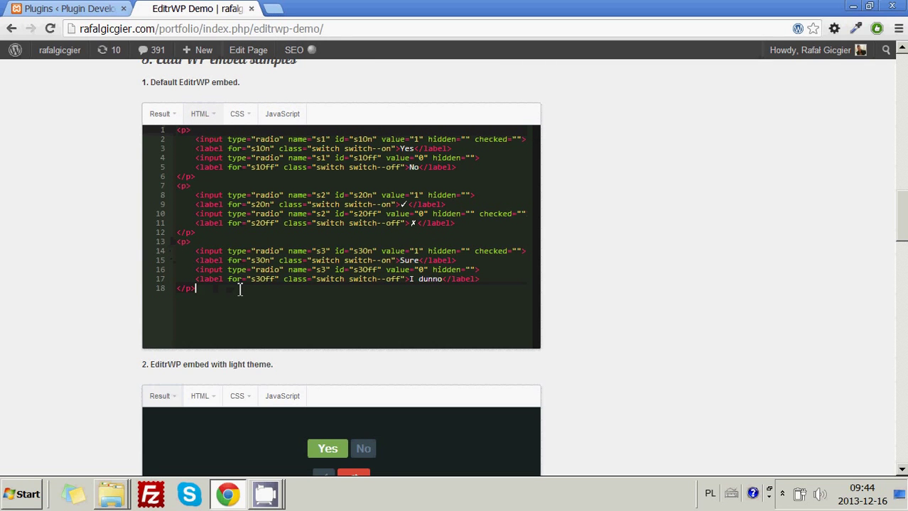
pyautogui.press('Return')
pyautogui.hotkey('ctrl', 'v')
# - Preview the edited switch.html result and test both Sure / I dunno switches
pyautogui.moveTo(162, 115)
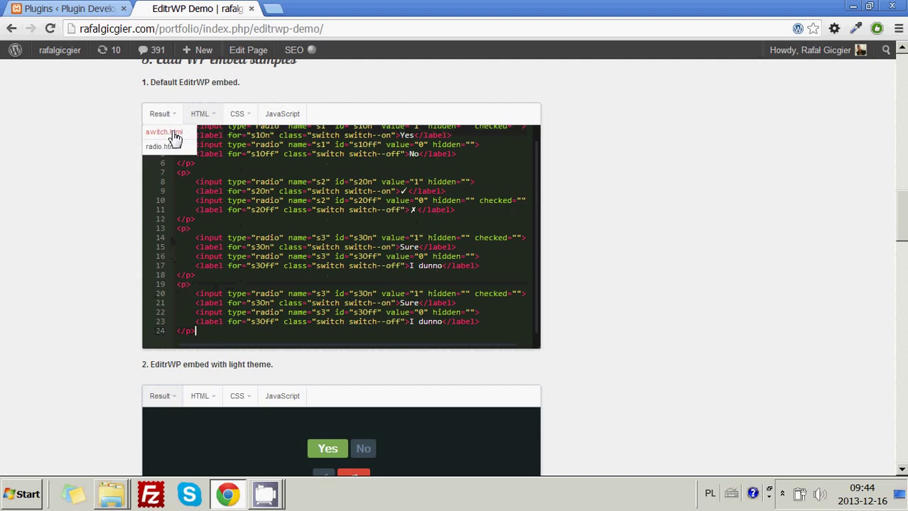
pyautogui.click(174, 142)
pyautogui.click(364, 254)
pyautogui.click(310, 225)
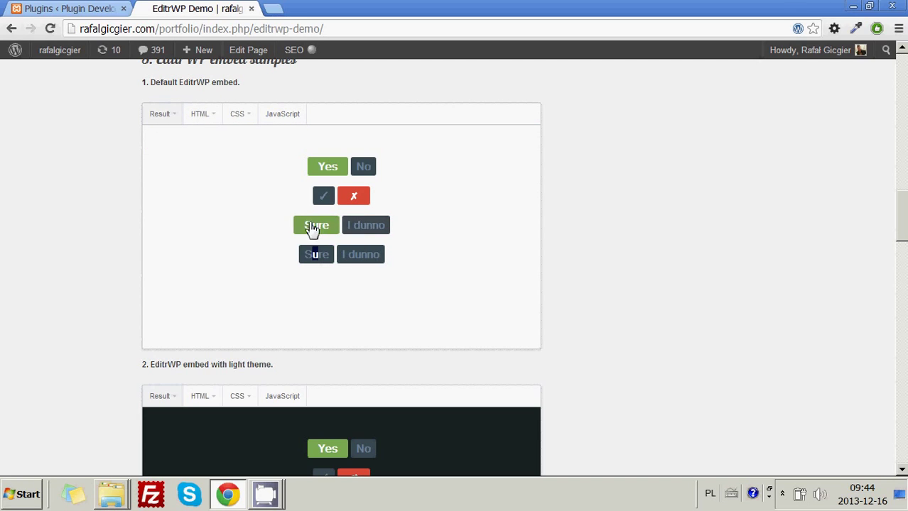
pyautogui.click(364, 229)
pyautogui.click(313, 227)
pyautogui.click(366, 260)
pyautogui.click(316, 260)
pyautogui.click(307, 258)
pyautogui.click(309, 259)
pyautogui.click(345, 258)
pyautogui.click(359, 255)
pyautogui.click(358, 257)
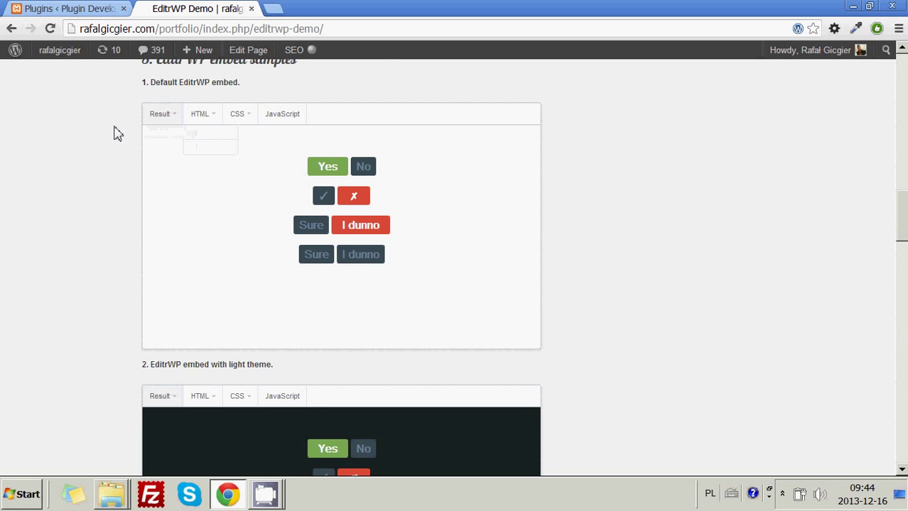
# - Show the switch.html source in the light-theme embed and bring up its list of CSS files
pyautogui.scroll(-5, 112, 135)
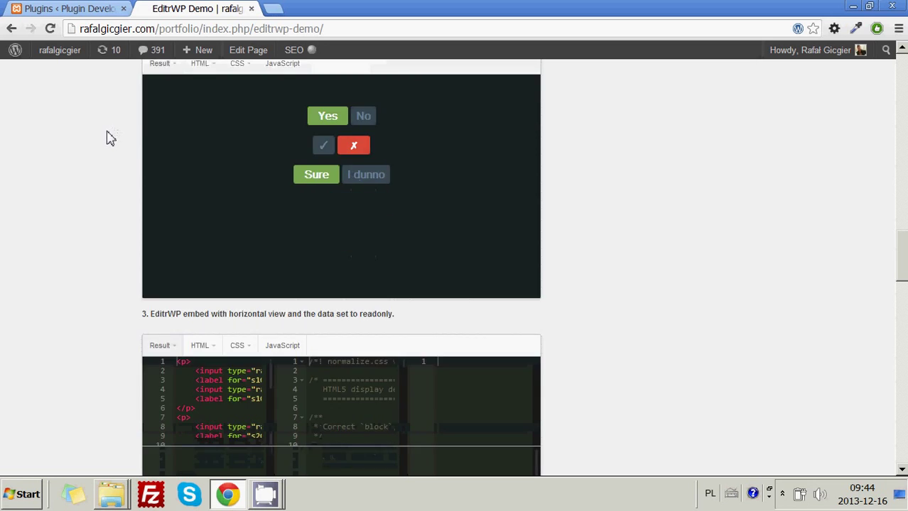
pyautogui.scroll(1, 106, 137)
pyautogui.moveTo(201, 131)
pyautogui.click(214, 154)
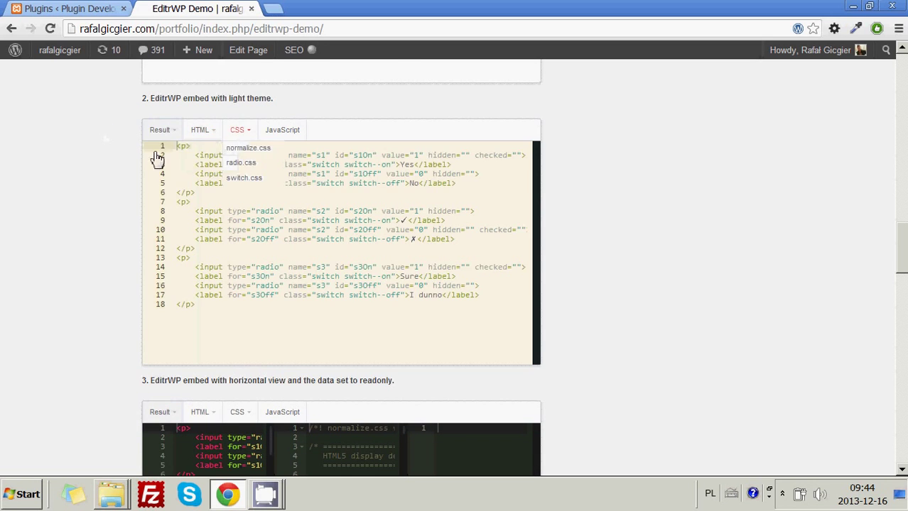
pyautogui.scroll(1, 91, 158)
pyautogui.moveTo(239, 212)
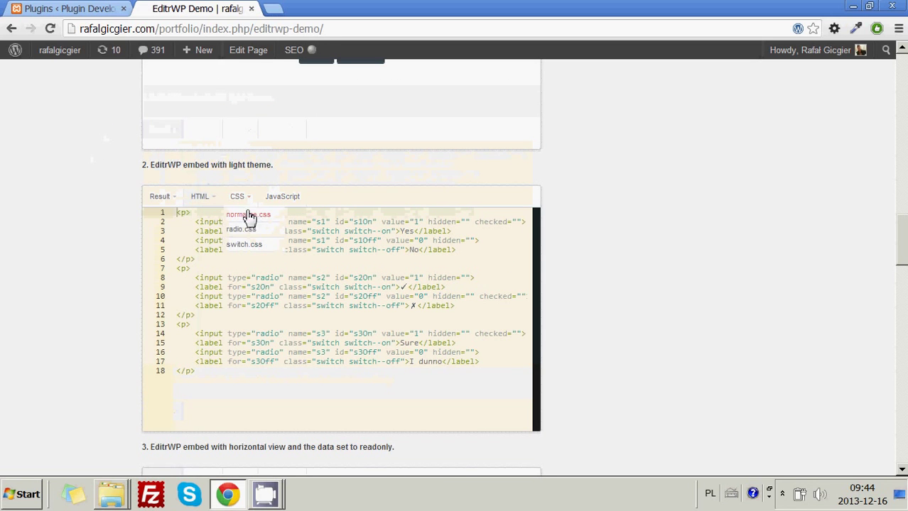
# - View switch.css, the JavaScript, radio.html and normalize.css in the light-theme embed
pyautogui.click(253, 244)
pyautogui.click(273, 196)
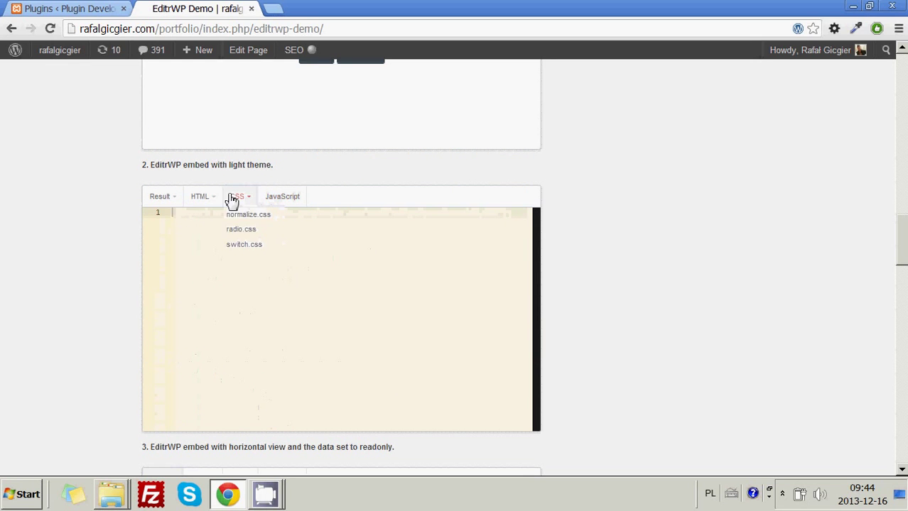
pyautogui.moveTo(202, 199)
pyautogui.click(222, 229)
pyautogui.click(239, 220)
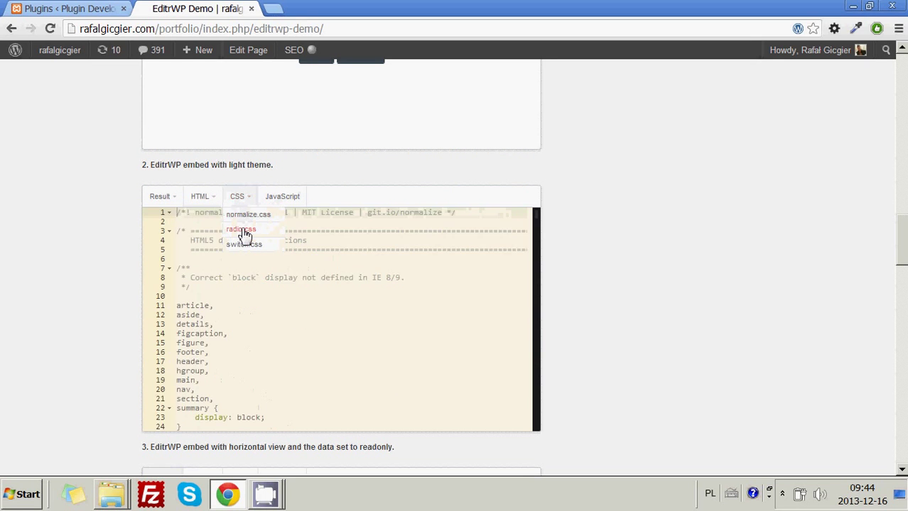
# - Browse radio.css and radio.html in the light-theme embed, finishing on the switch.css source with the cursor placed in its code
pyautogui.click(239, 229)
pyautogui.click(202, 196)
pyautogui.click(217, 228)
pyautogui.moveTo(239, 199)
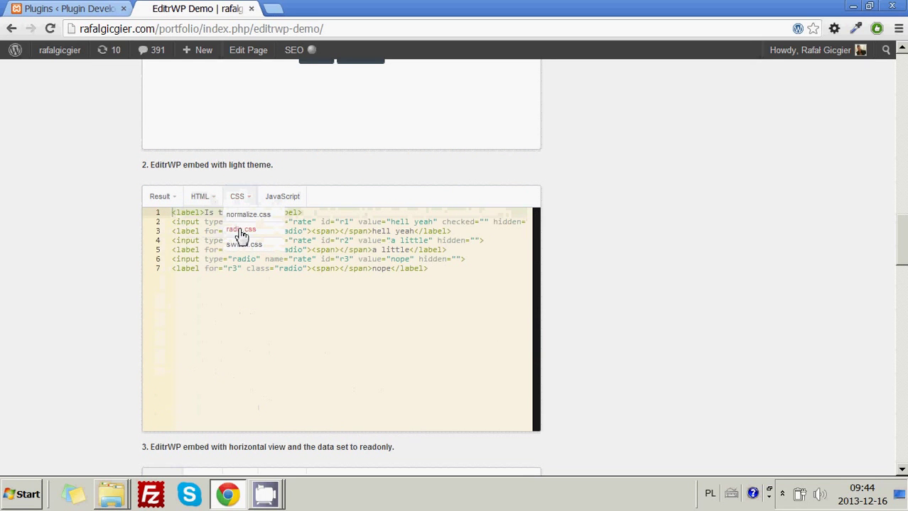
pyautogui.click(240, 228)
pyautogui.click(243, 246)
pyautogui.click(442, 322)
pyautogui.click(452, 299)
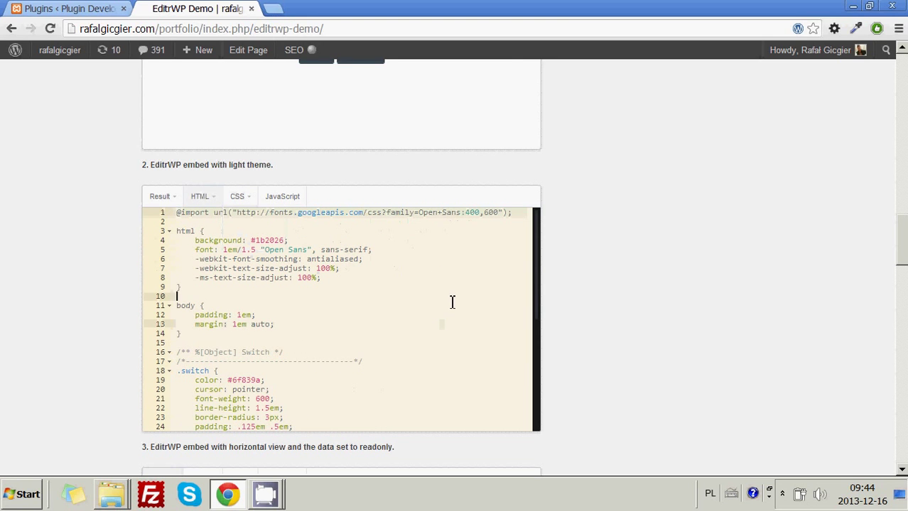
# - Show switch.css in the default embed and compare its theme with the light-theme embed
pyautogui.scroll(3, 457, 316)
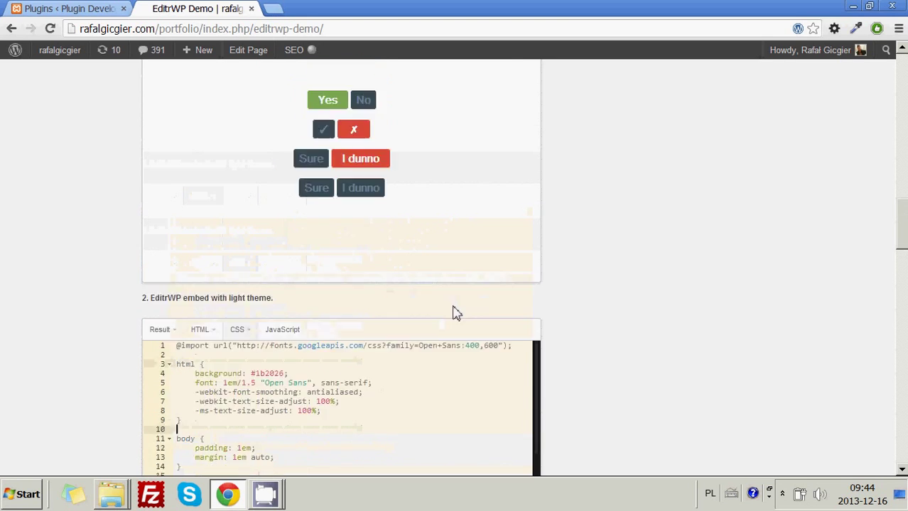
pyautogui.moveTo(238, 113)
pyautogui.click(247, 162)
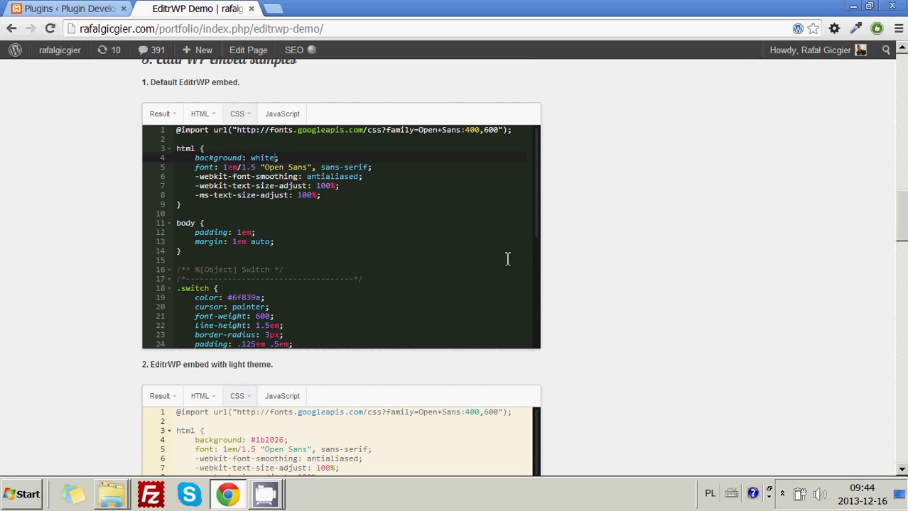
pyautogui.scroll(-2, 507, 259)
pyautogui.scroll(3, 512, 257)
pyautogui.scroll(-6, 593, 305)
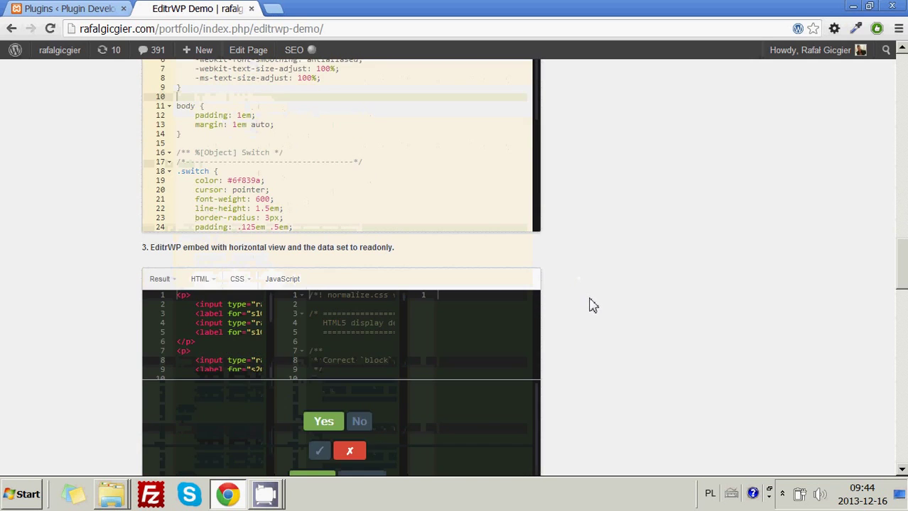
# - Show radio.html and radio.css in the read-only horizontal-view embed and examine its layout
pyautogui.scroll(-2, 593, 305)
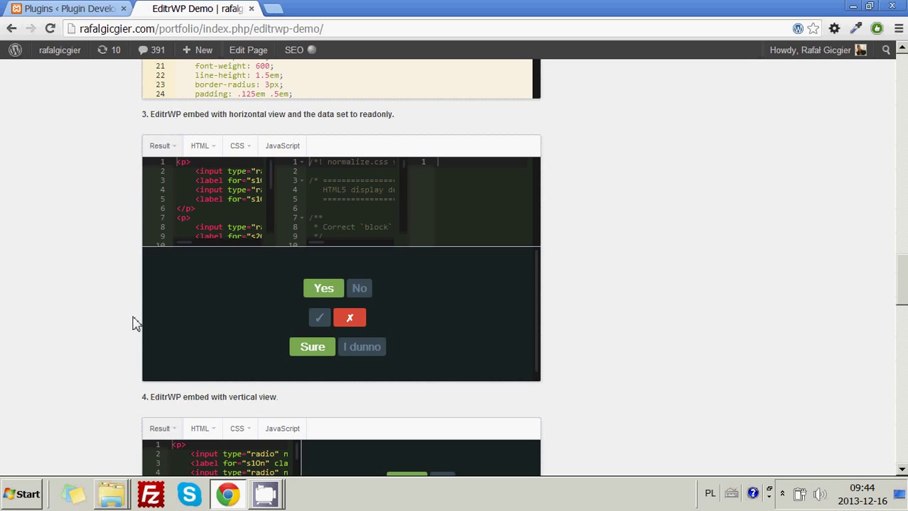
pyautogui.scroll(-2, 263, 211)
pyautogui.scroll(3, 263, 212)
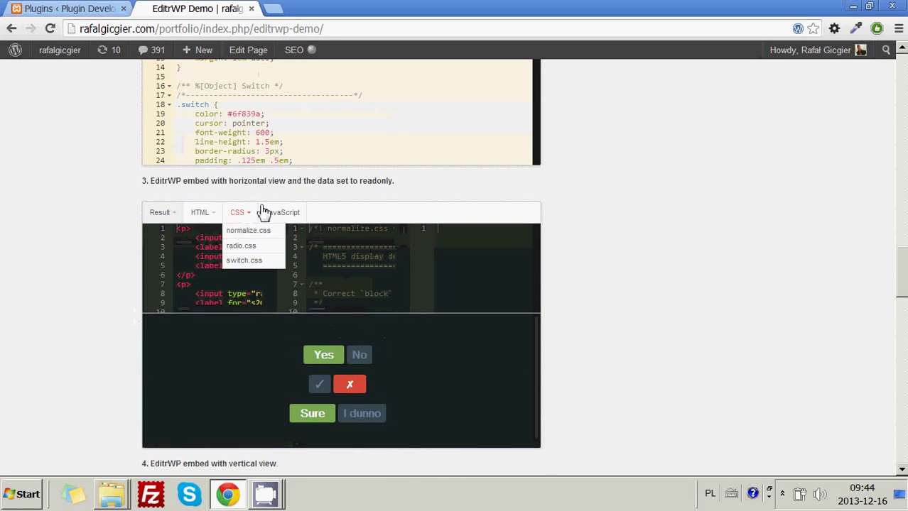
pyautogui.scroll(-1, 201, 284)
pyautogui.scroll(-1, 128, 280)
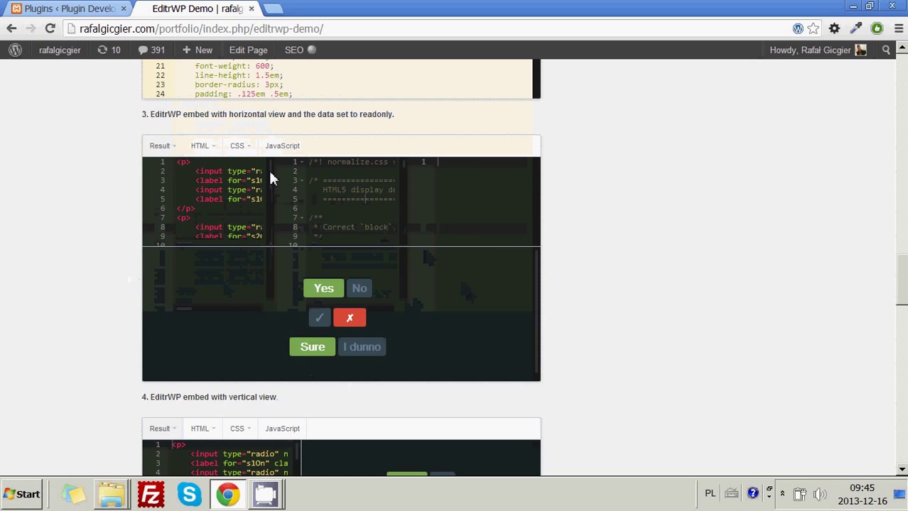
pyautogui.moveTo(209, 178)
pyautogui.moveTo(242, 158)
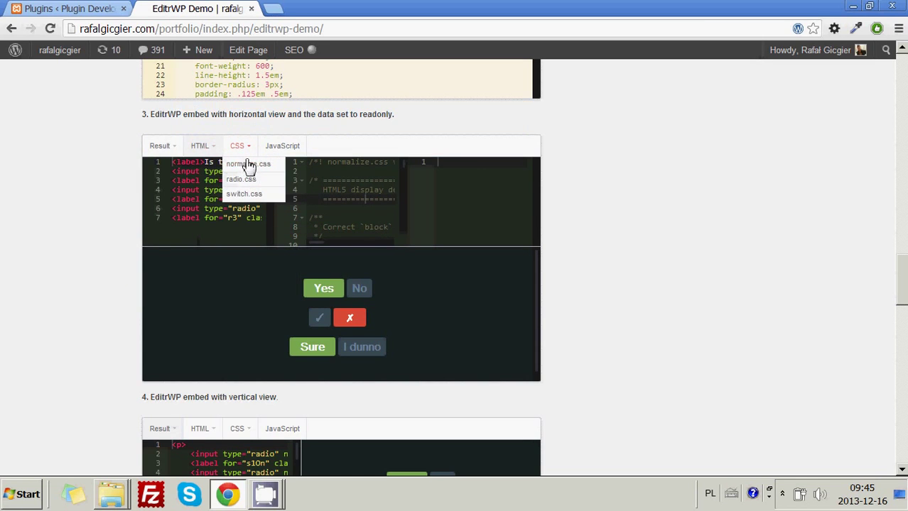
pyautogui.click(240, 178)
pyautogui.scroll(-15, 114, 252)
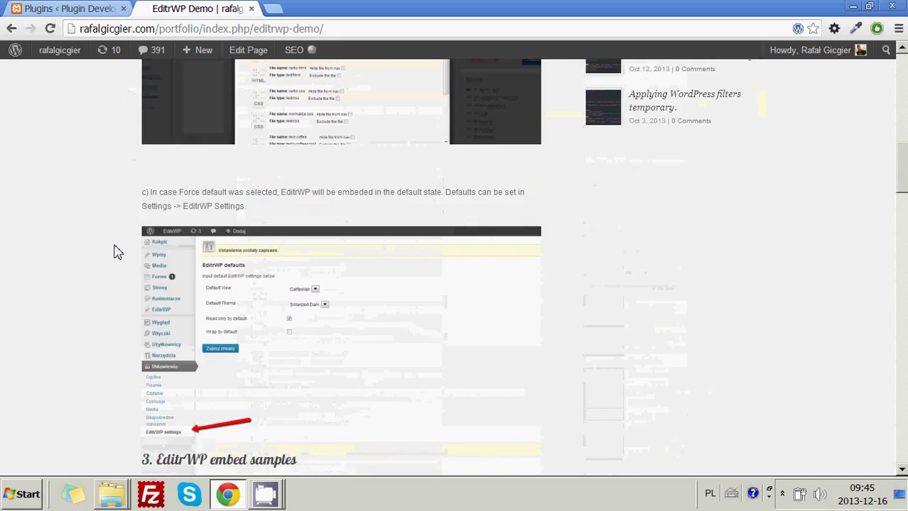
pyautogui.scroll(-2, 114, 252)
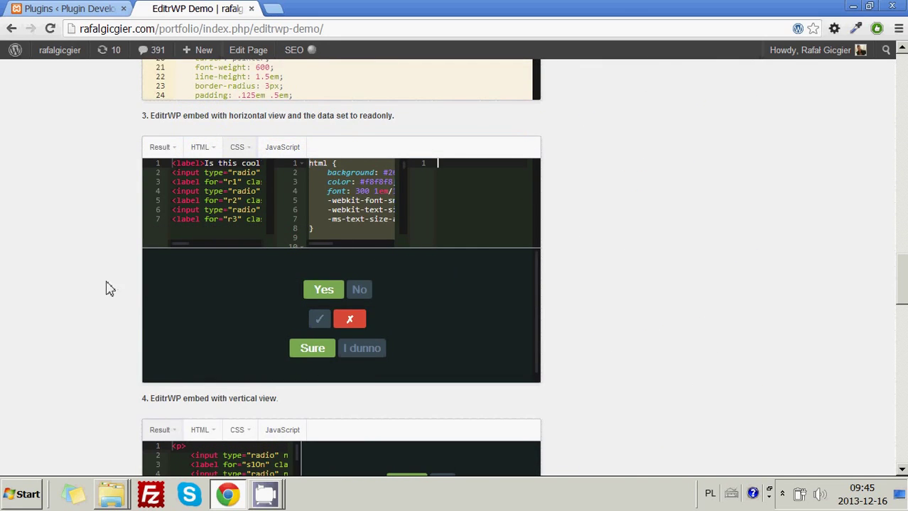
# - Examine the code panes and result pane of the vertical-view embed
pyautogui.scroll(-3, 110, 287)
pyautogui.scroll(-1, 227, 256)
pyautogui.click(227, 256)
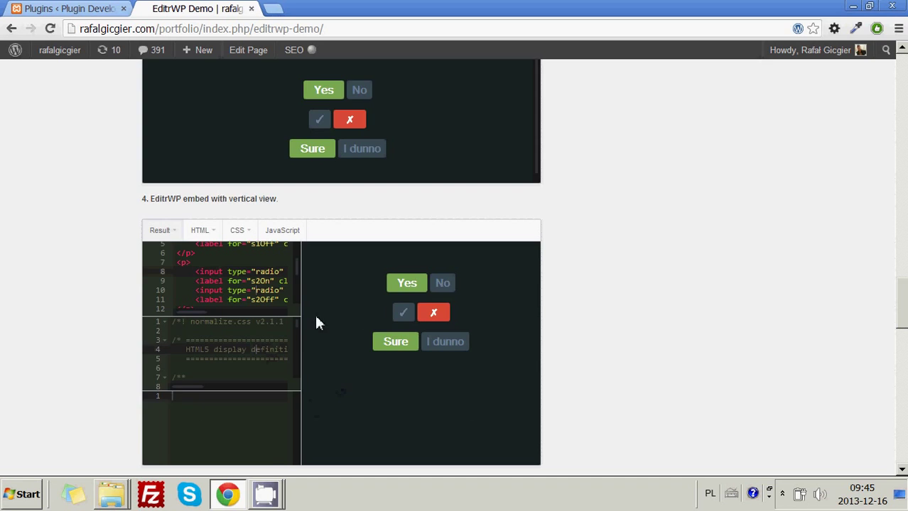
pyautogui.scroll(1, 314, 313)
pyautogui.scroll(1, 263, 364)
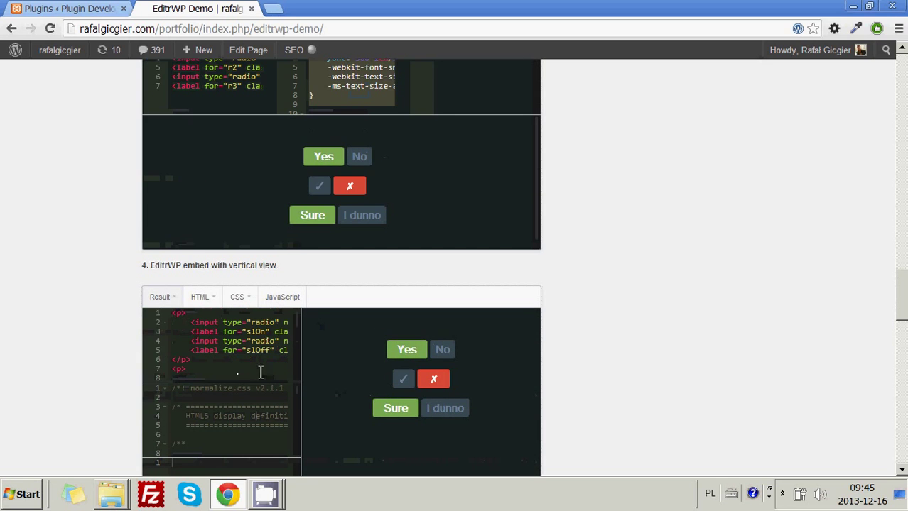
# - Examine the HTML, CSS, JavaScript and result panes of the cartesian-view embed
pyautogui.scroll(-3, 252, 376)
pyautogui.scroll(-5, 121, 349)
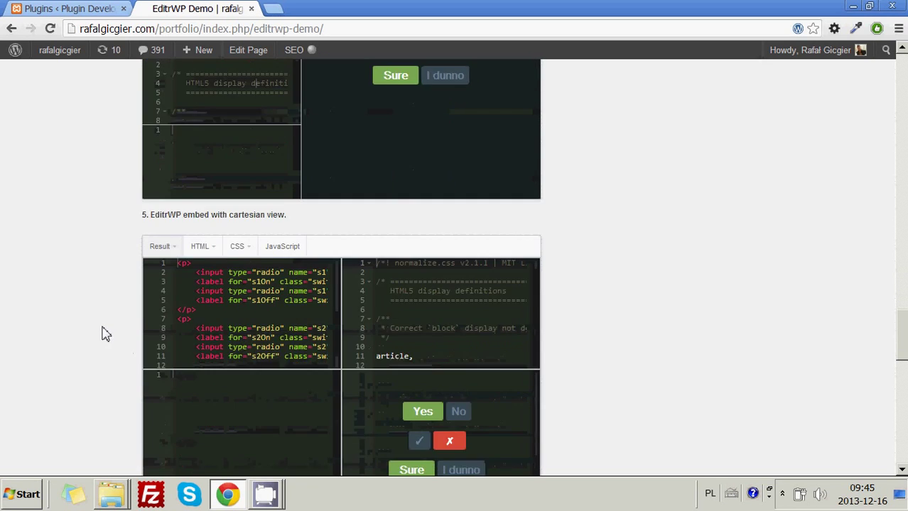
pyautogui.scroll(-2, 105, 334)
pyautogui.scroll(-1, 241, 223)
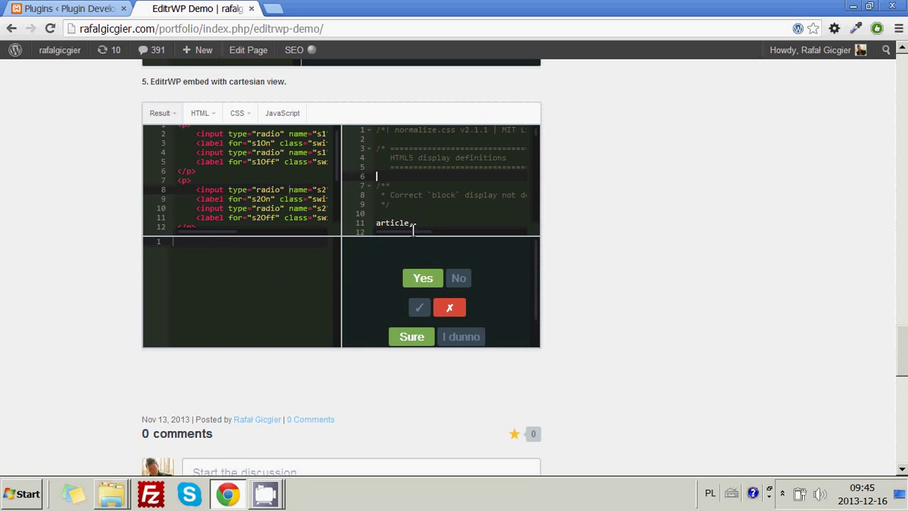
pyautogui.scroll(-1, 532, 298)
pyautogui.scroll(1, 529, 310)
pyautogui.click(451, 198)
pyautogui.click(277, 166)
pyautogui.click(279, 294)
pyautogui.click(407, 204)
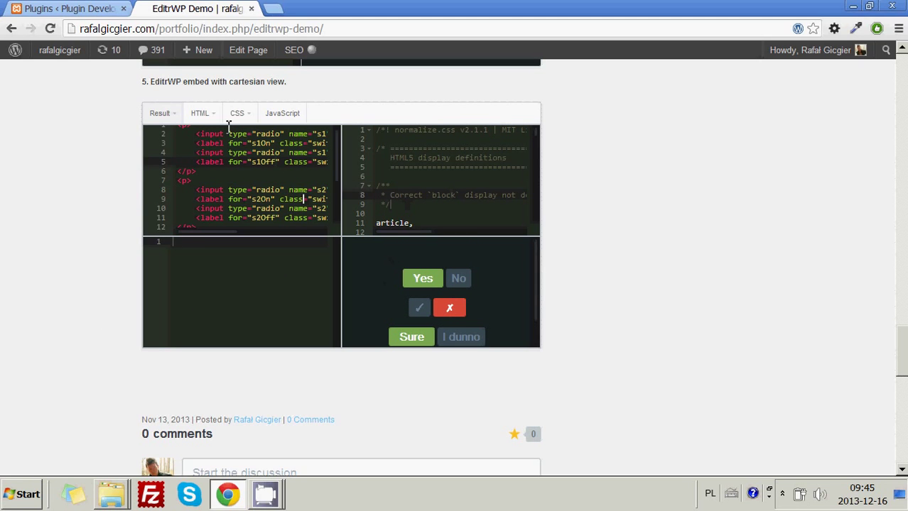
# - Show radio.html and radio.css in the cartesian-view embed
pyautogui.moveTo(206, 116)
pyautogui.click(211, 147)
pyautogui.moveTo(237, 119)
pyautogui.click(245, 148)
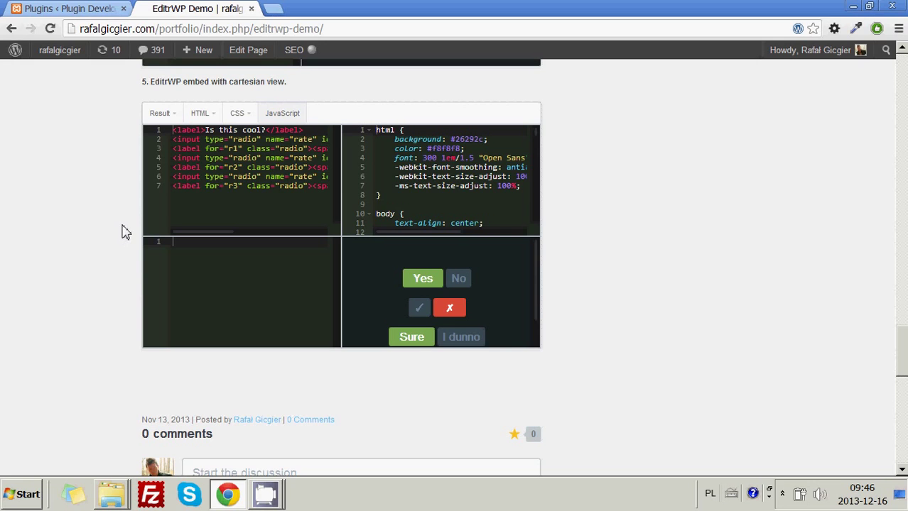
# - Compare the code panes of the vertical-view embed with those of the cartesian-view embed
pyautogui.scroll(5, 125, 233)
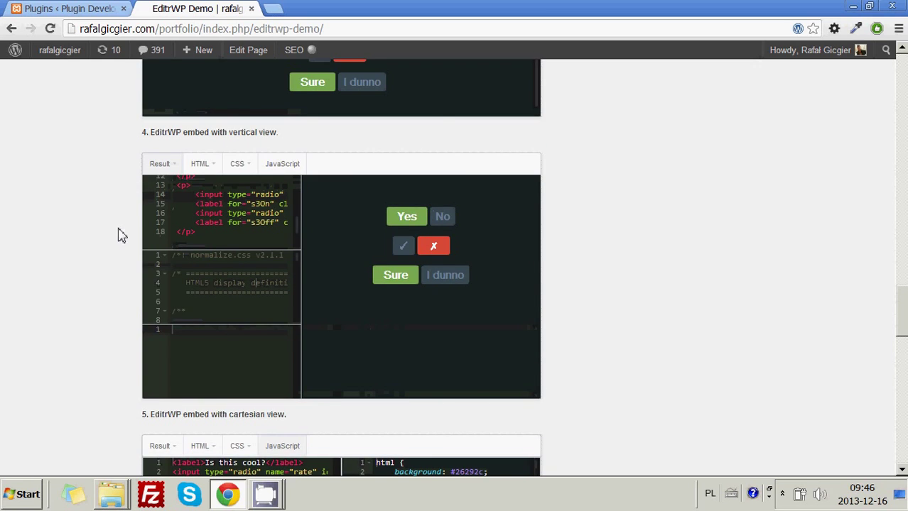
pyautogui.click(211, 204)
pyautogui.moveTo(298, 223); pyautogui.dragTo(305, 205)
pyautogui.scroll(-4, 98, 243)
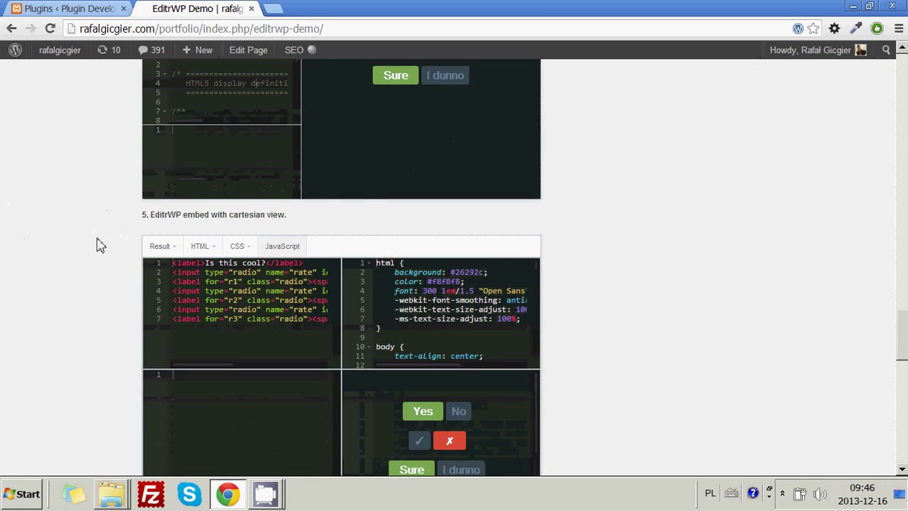
pyautogui.moveTo(234, 302); pyautogui.dragTo(209, 300)
pyautogui.moveTo(391, 298)
pyautogui.mouseDown()
pyautogui.moveTo(476, 299)
pyautogui.moveTo(387, 307)
pyautogui.mouseUp()
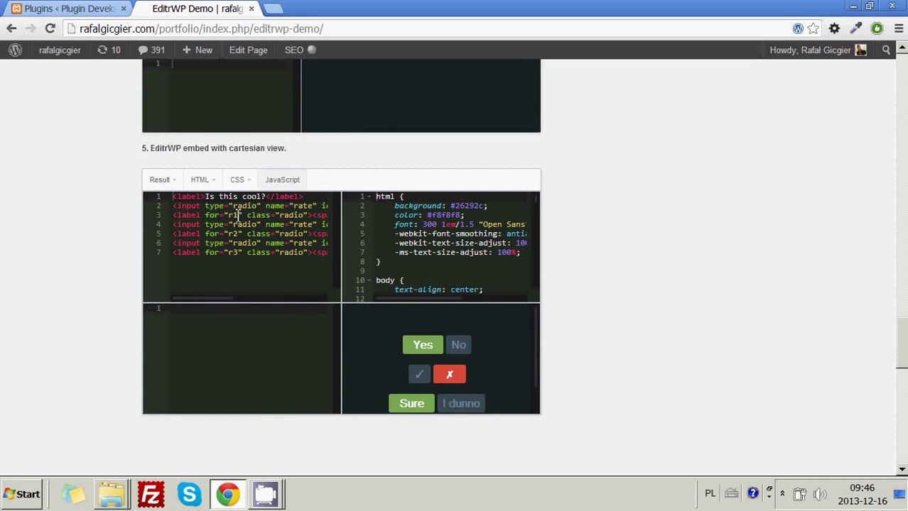
# - Switch to the local WordPress Plugins page and look over the installed plugins
pyautogui.click(99, 8)
pyautogui.click(192, 8)
pyautogui.click(93, 9)
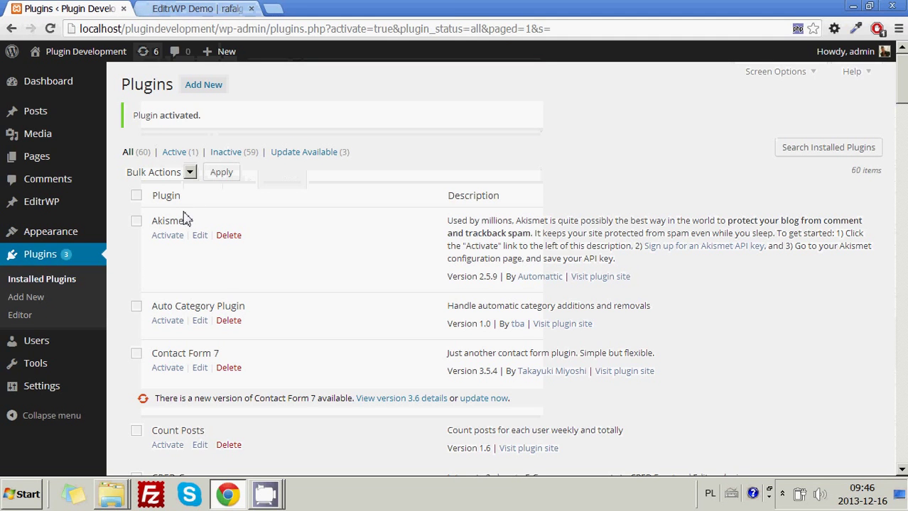
pyautogui.scroll(-2, 119, 218)
pyautogui.scroll(2, 119, 218)
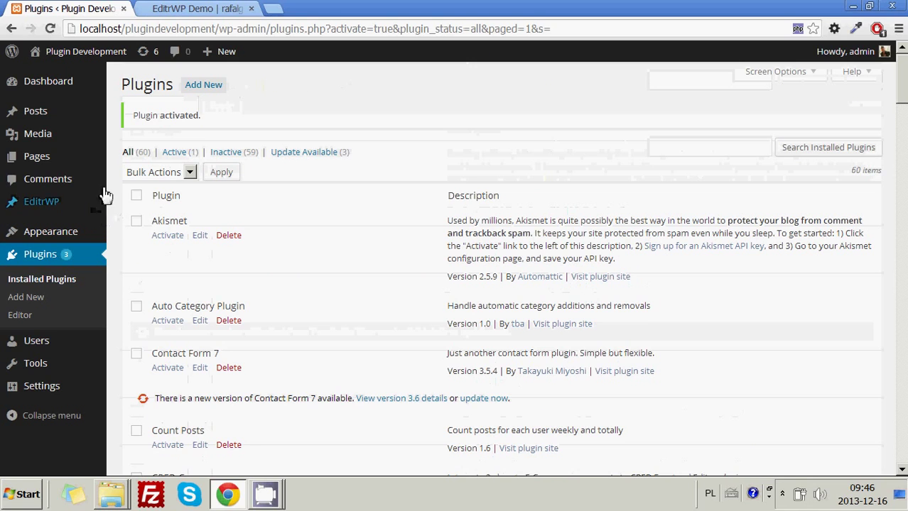
# - Open the plugin upload page and select editr-wp.zip in the file chooser, closing it without uploading
pyautogui.click(213, 90)
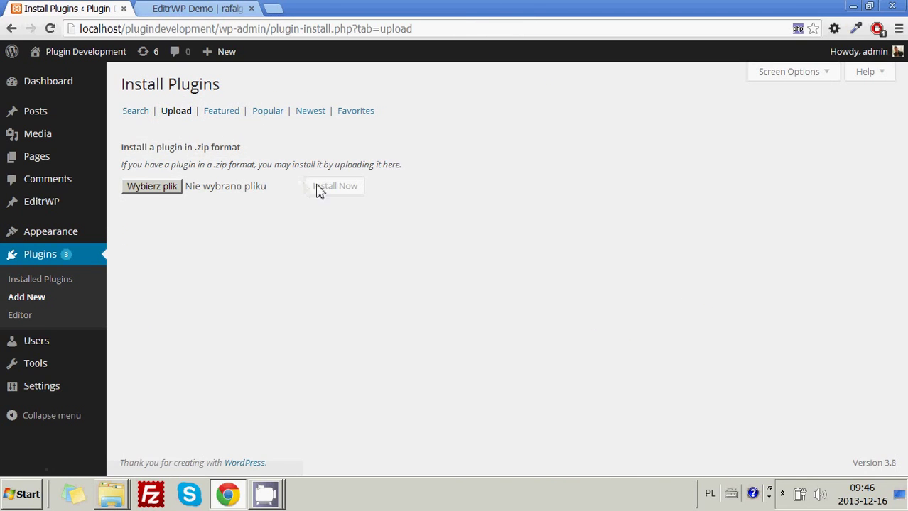
pyautogui.click(151, 187)
pyautogui.click(364, 318)
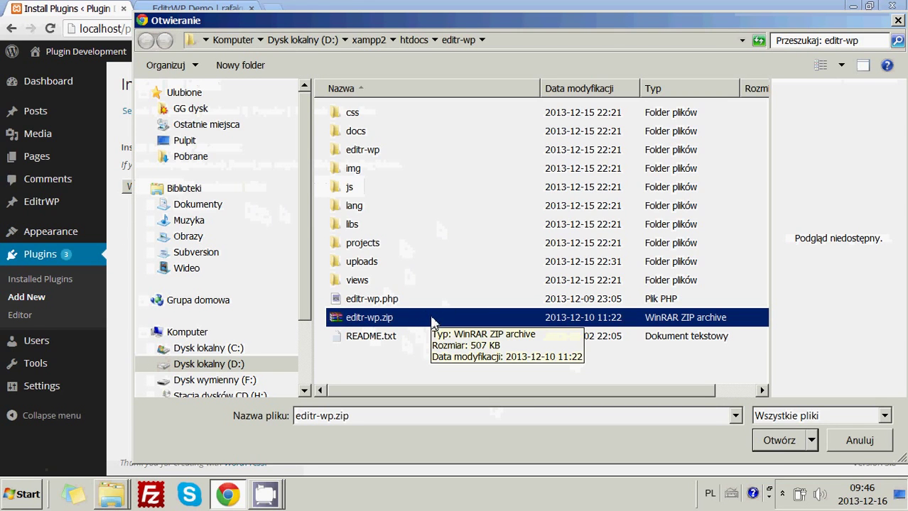
pyautogui.click(849, 441)
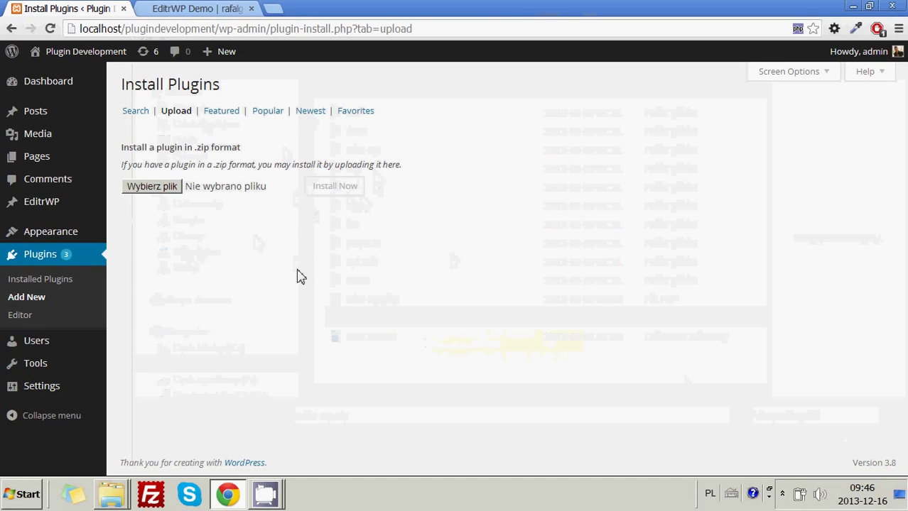
# - Open the EditrWP settings page and point out its EditrWP defaults and Other sections
pyautogui.moveTo(60, 205)
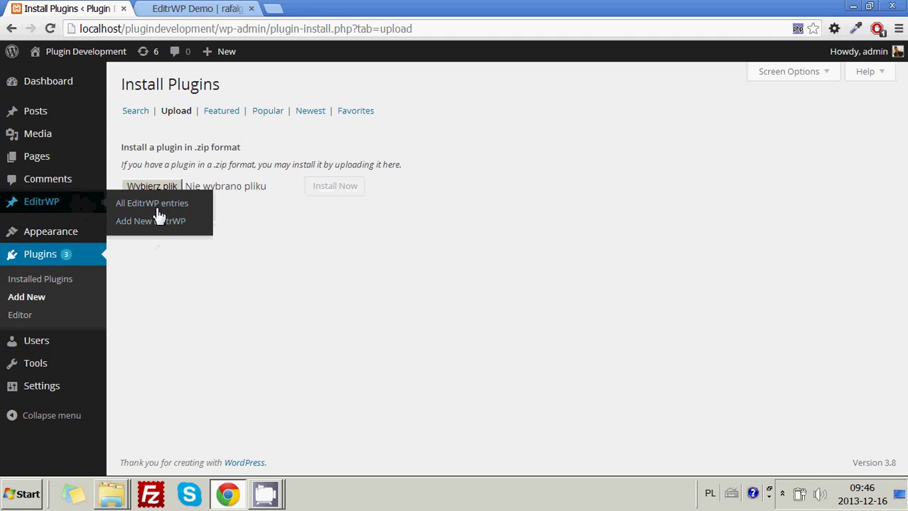
pyautogui.moveTo(89, 385)
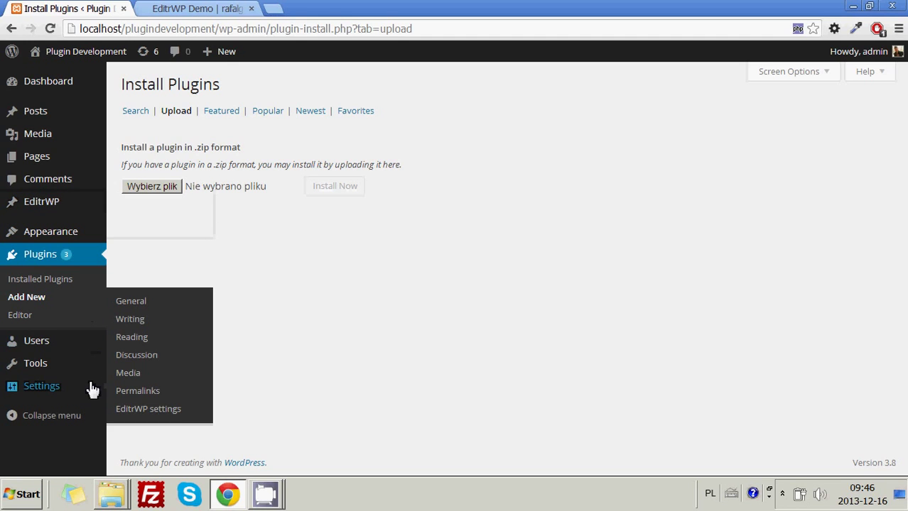
pyautogui.click(141, 413)
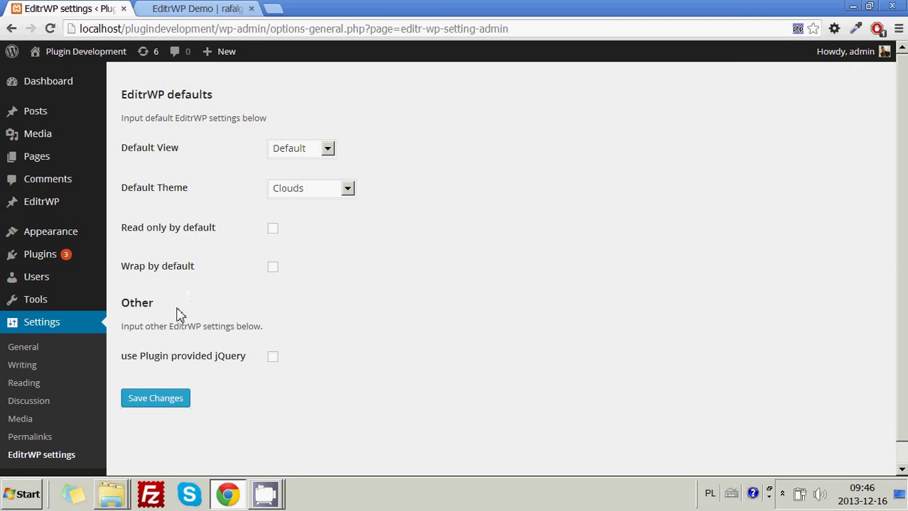
pyautogui.moveTo(179, 314); pyautogui.dragTo(115, 90)
pyautogui.click(222, 98)
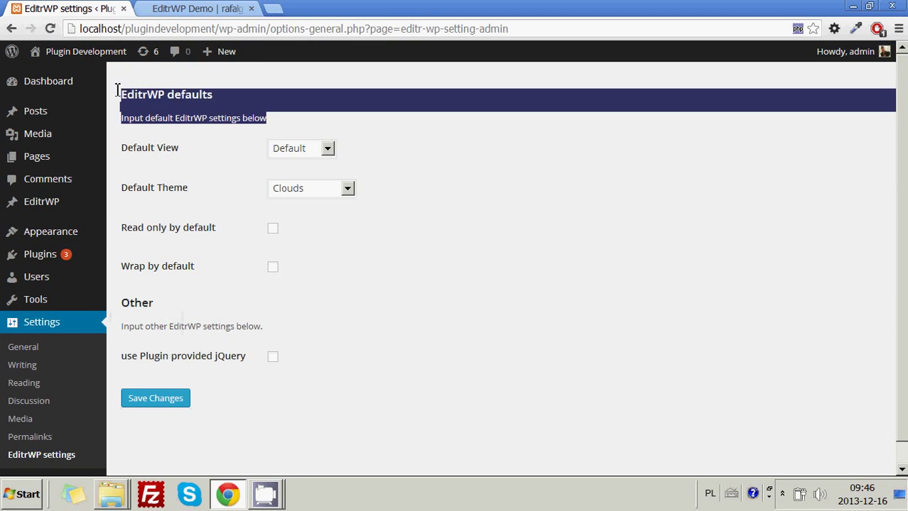
pyautogui.click(183, 91)
pyautogui.moveTo(215, 305); pyautogui.dragTo(133, 297)
pyautogui.click(223, 203)
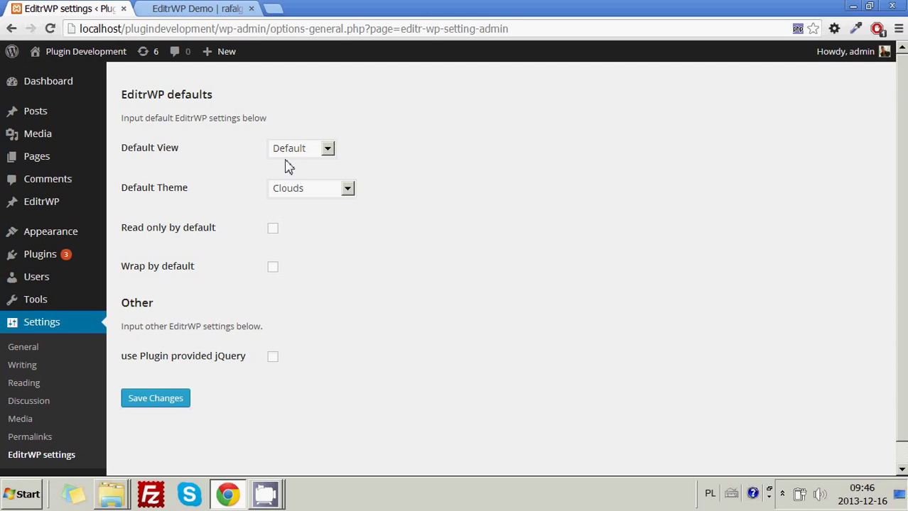
# - Try Horizontal as the Default View, and set it to Vertical
pyautogui.click(287, 153)
pyautogui.click(284, 163)
pyautogui.click(317, 150)
pyautogui.click(311, 177)
pyautogui.click(300, 148)
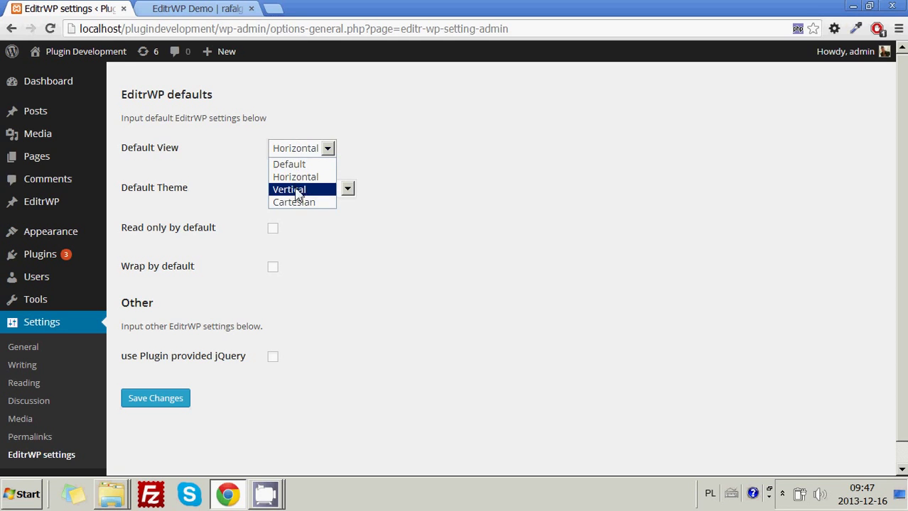
pyautogui.click(297, 191)
pyautogui.click(299, 149)
pyautogui.click(251, 156)
pyautogui.doubleClick(167, 148)
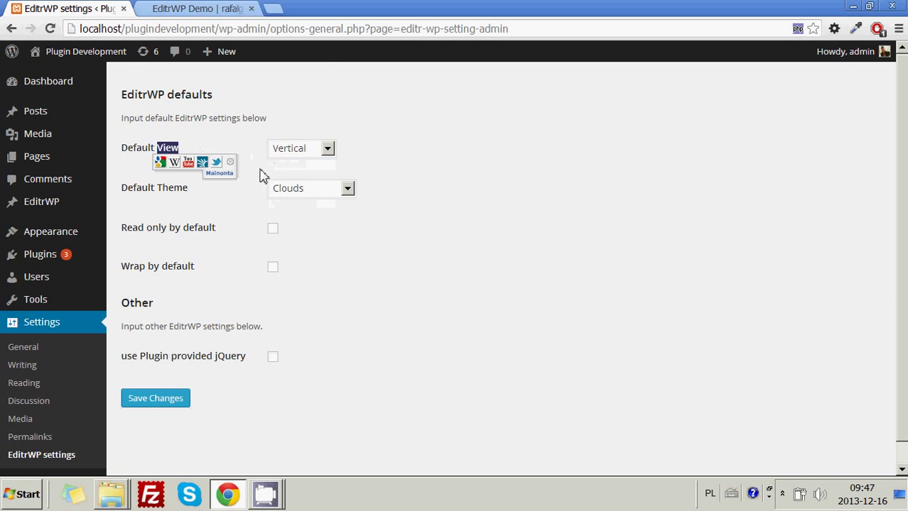
# - Look over the available Default Theme options, keeping Clouds
pyautogui.moveTo(261, 175); pyautogui.dragTo(403, 152)
pyautogui.click(346, 187)
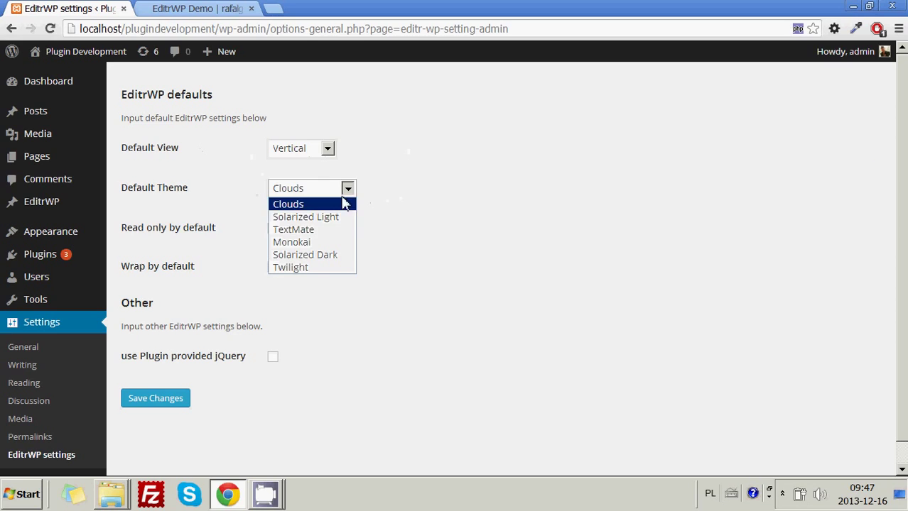
pyautogui.click(441, 197)
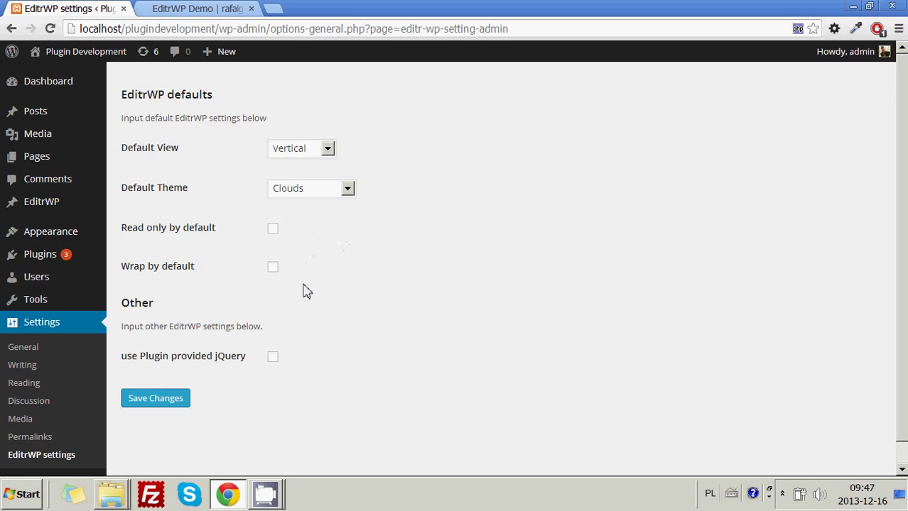
# - Try switching Wrap by default on and back off, and point out the Other section
pyautogui.click(271, 268)
pyautogui.click(272, 268)
pyautogui.moveTo(204, 277); pyautogui.dragTo(123, 267)
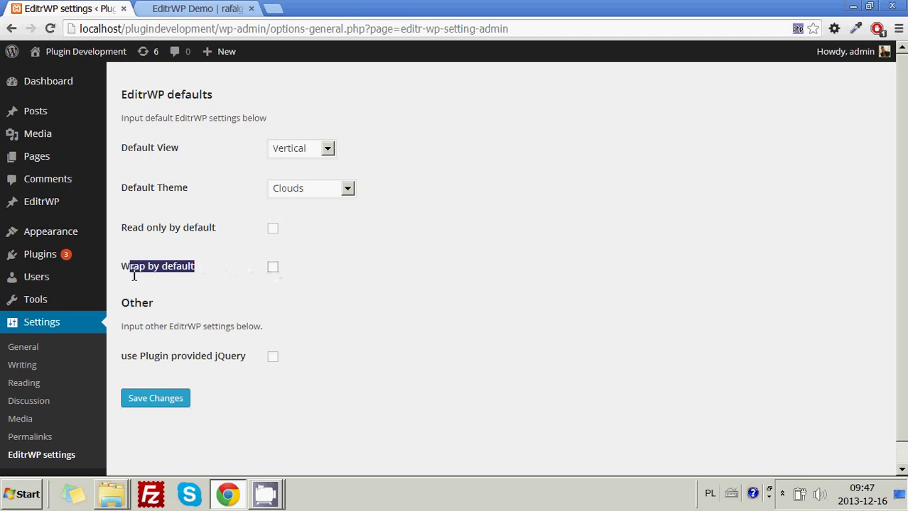
pyautogui.click(205, 278)
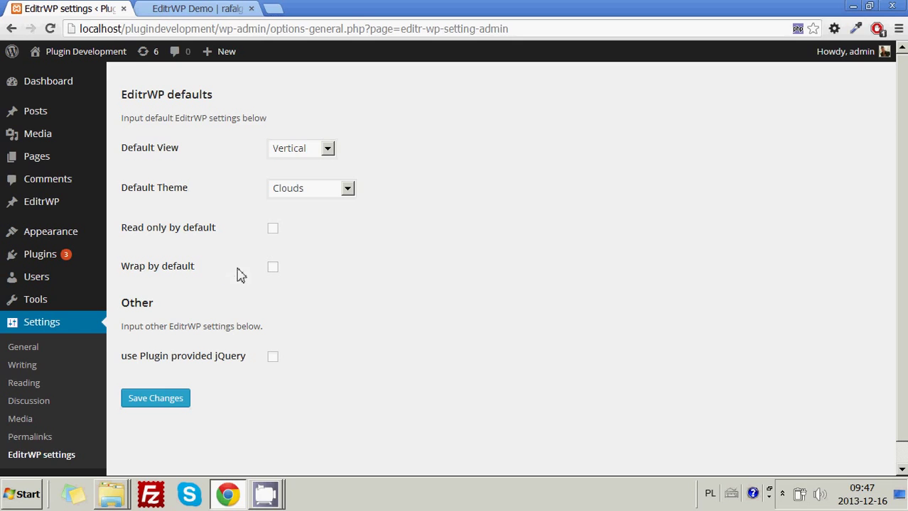
pyautogui.click(277, 272)
pyautogui.click(277, 272)
pyautogui.moveTo(280, 329); pyautogui.dragTo(184, 319)
pyautogui.click(185, 314)
# - Move the existing Test editr entry to the trash from the list of all EditrWP entries
pyautogui.moveTo(75, 205)
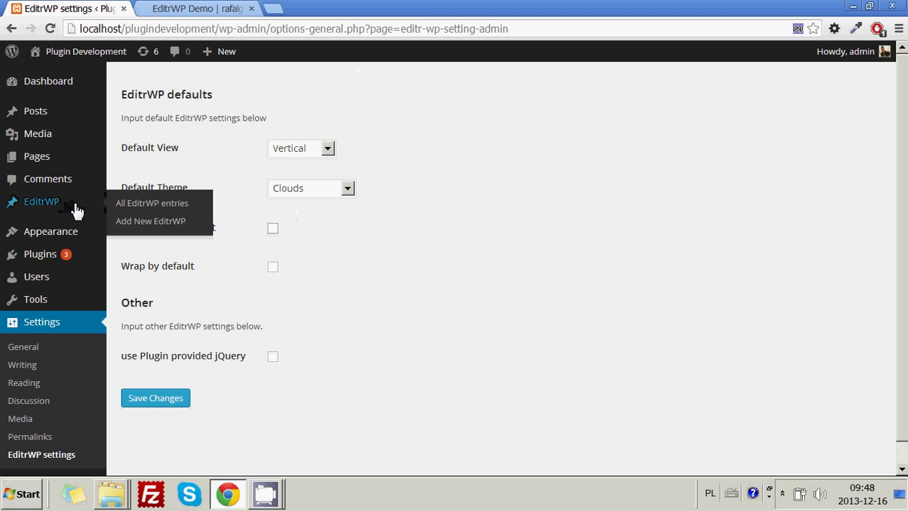
pyautogui.click(140, 224)
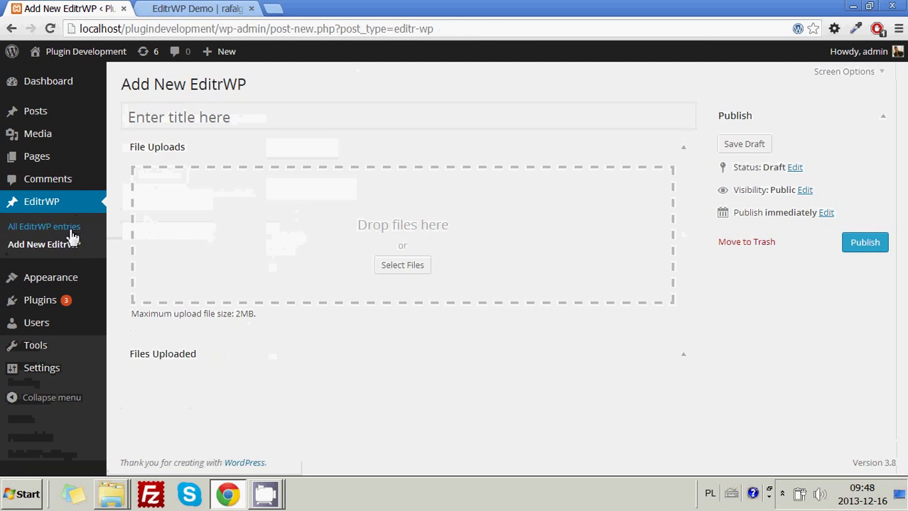
pyautogui.click(21, 227)
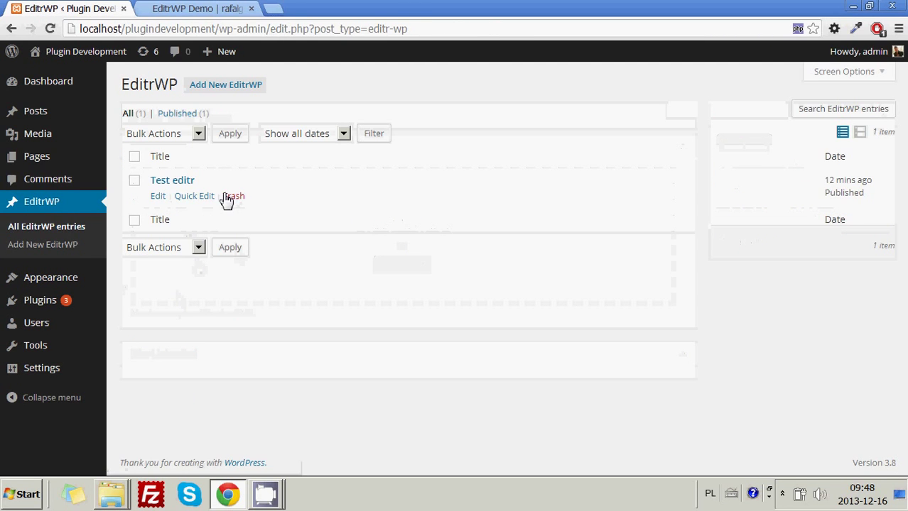
pyautogui.click(235, 197)
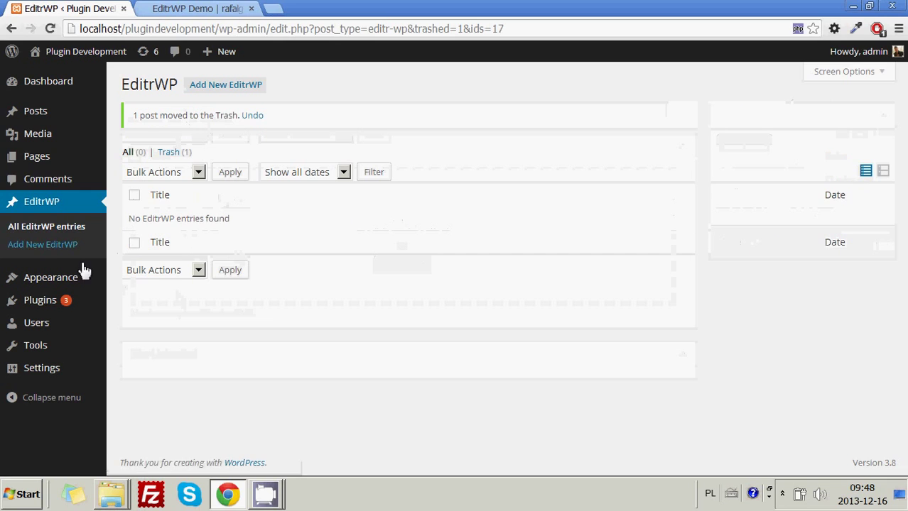
# - Start a new EditrWP entry titled "Editr Test Demo"
pyautogui.click(68, 244)
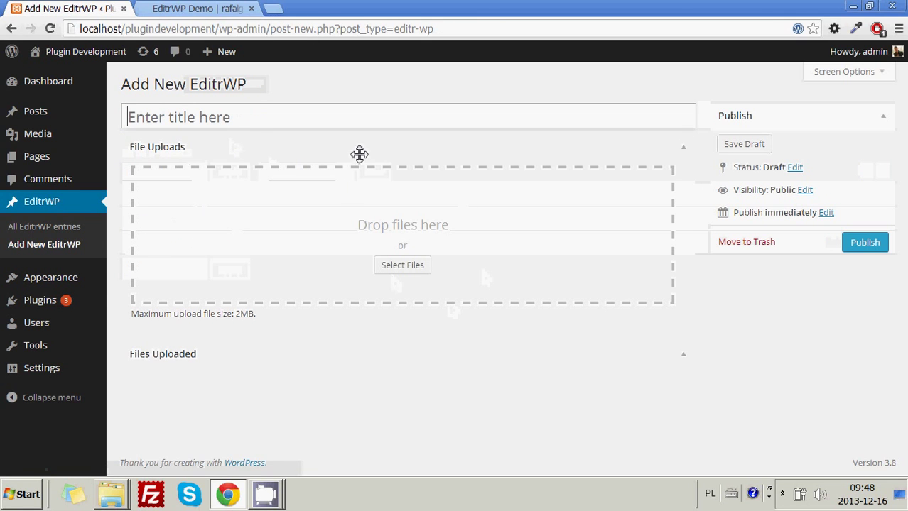
pyautogui.doubleClick(689, 153)
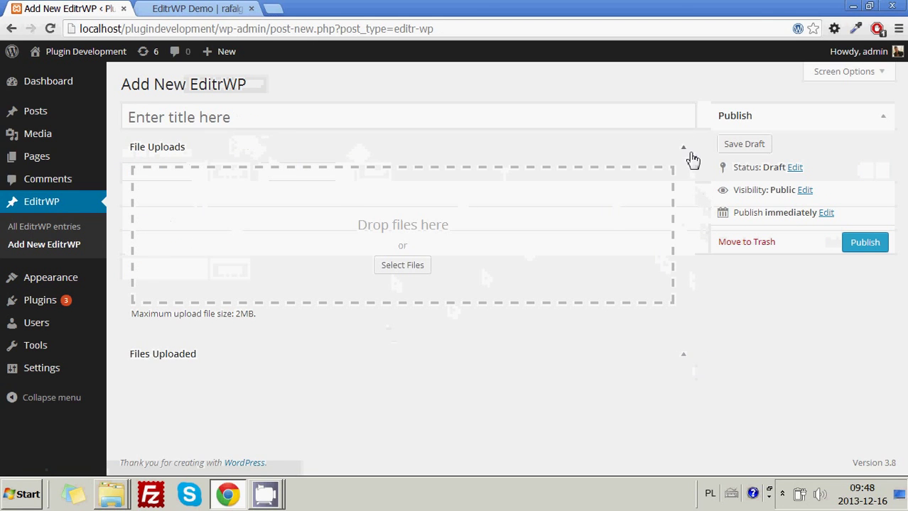
pyautogui.click(705, 324)
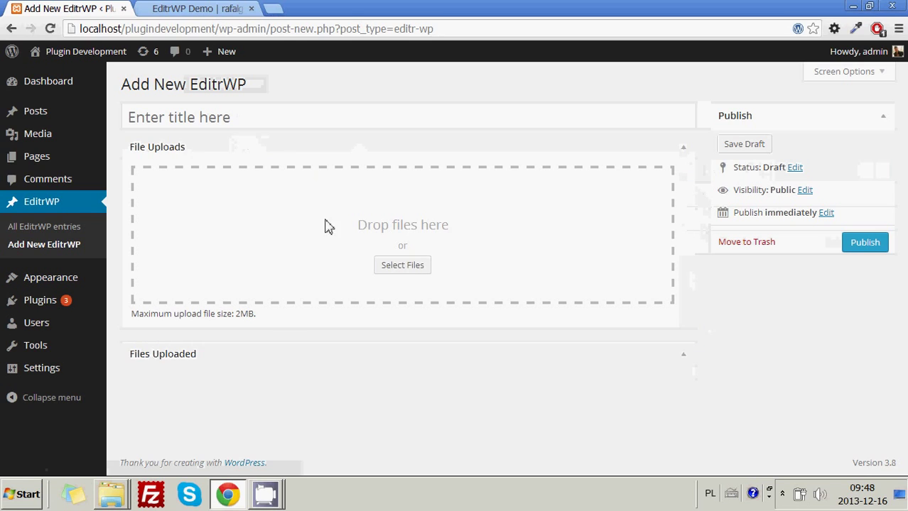
pyautogui.click(307, 127)
pyautogui.write('Editr Test ')
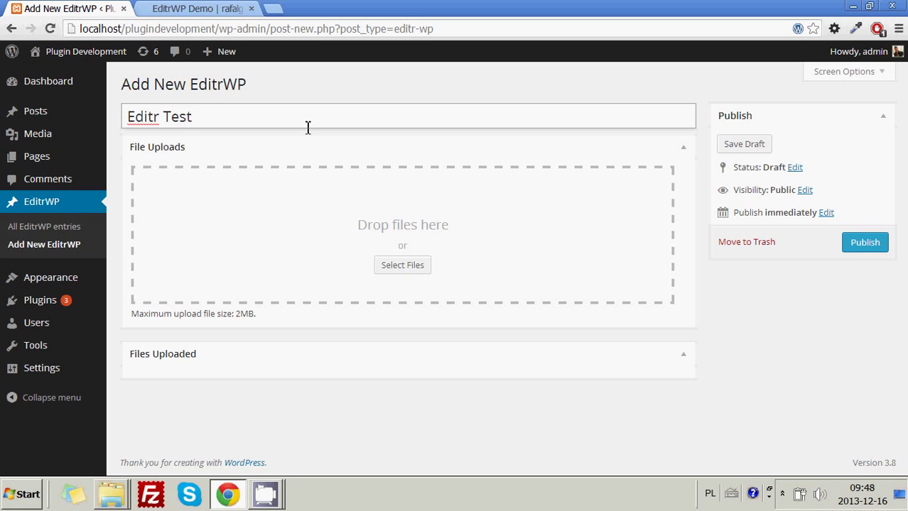
pyautogui.write('Demo')
# - Upload normalize.css, radio.css, radio.html, switch.css and switch.html from the flat-ui folder to the entry
pyautogui.click(412, 267)
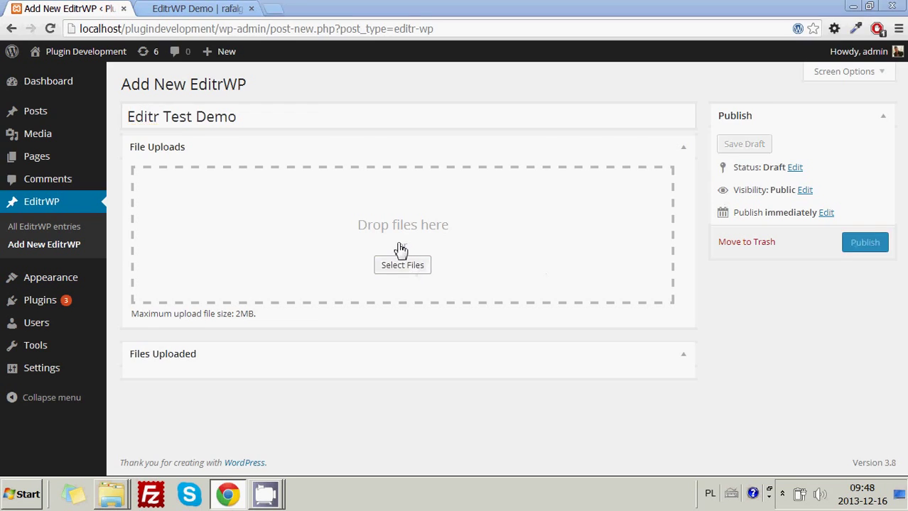
pyautogui.doubleClick(364, 243)
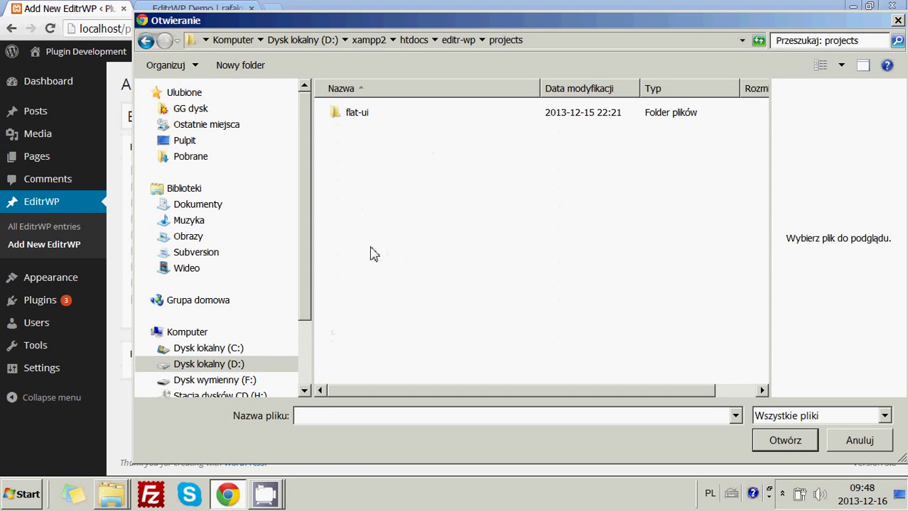
pyautogui.doubleClick(362, 114)
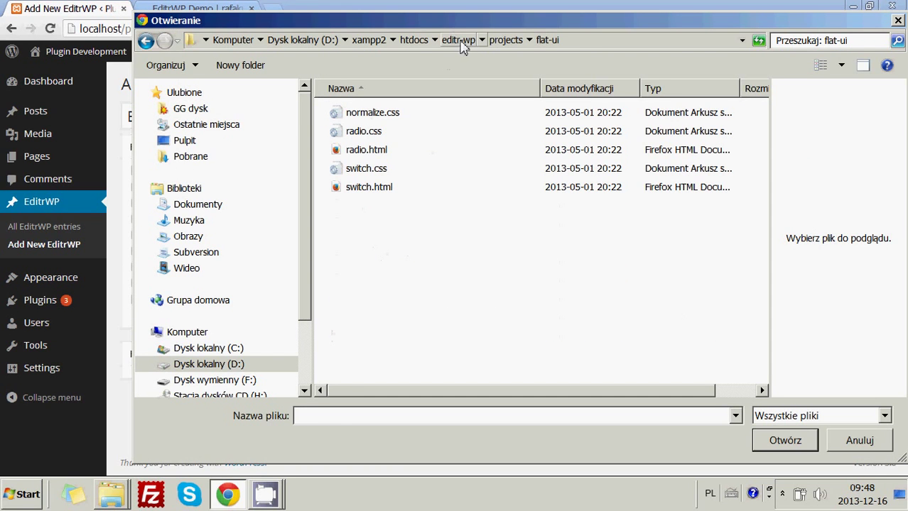
pyautogui.moveTo(426, 309); pyautogui.dragTo(340, 116)
pyautogui.click(769, 447)
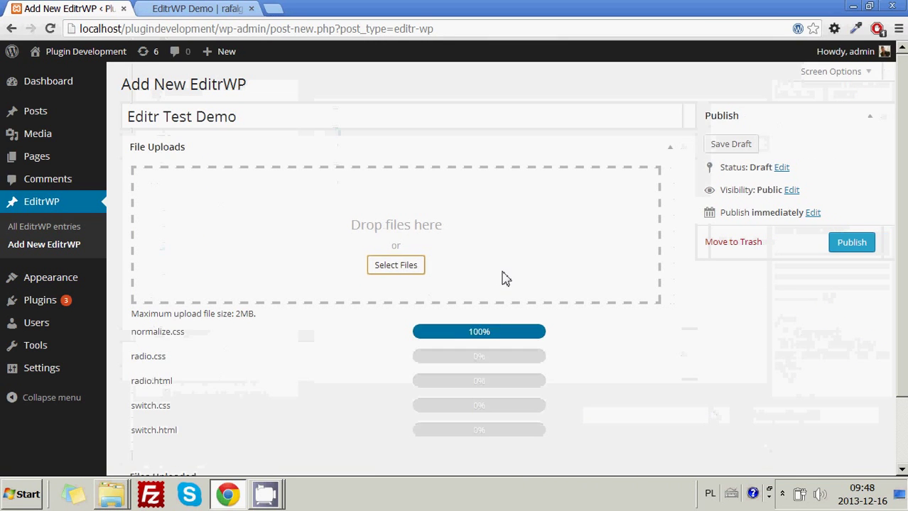
# - Check the uploaded files and publish the Editr Test Demo entry
pyautogui.scroll(-2, 419, 348)
pyautogui.scroll(-1, 447, 323)
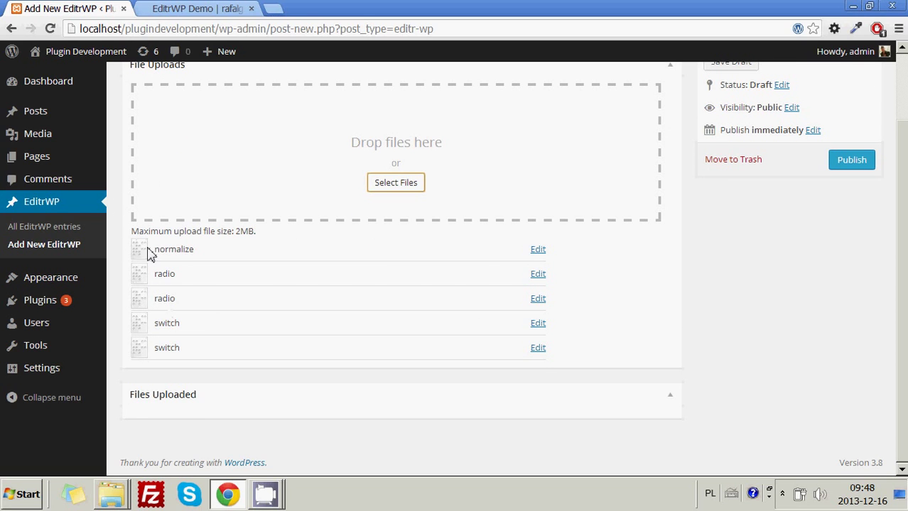
pyautogui.scroll(2, 482, 267)
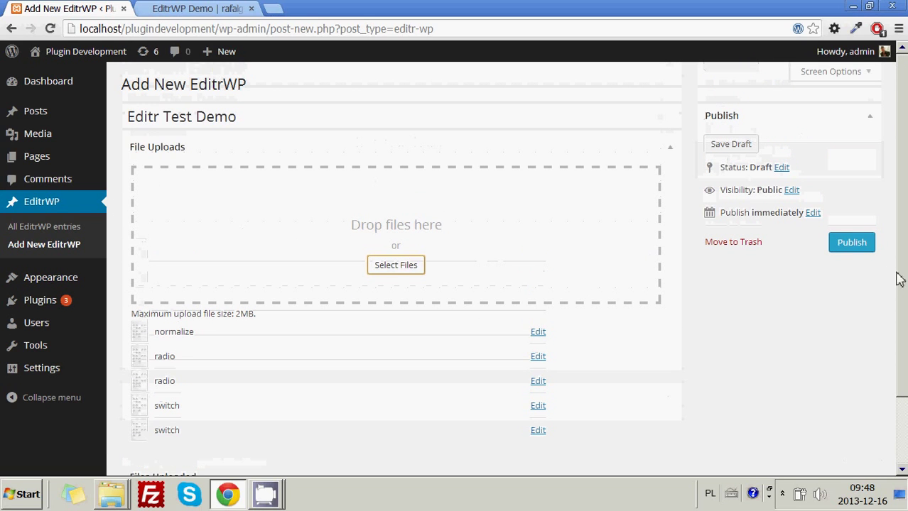
pyautogui.click(854, 245)
# - Examine the Files Uploaded section of the published entry, including each file's name, type and delete option
pyautogui.scroll(-3, 446, 247)
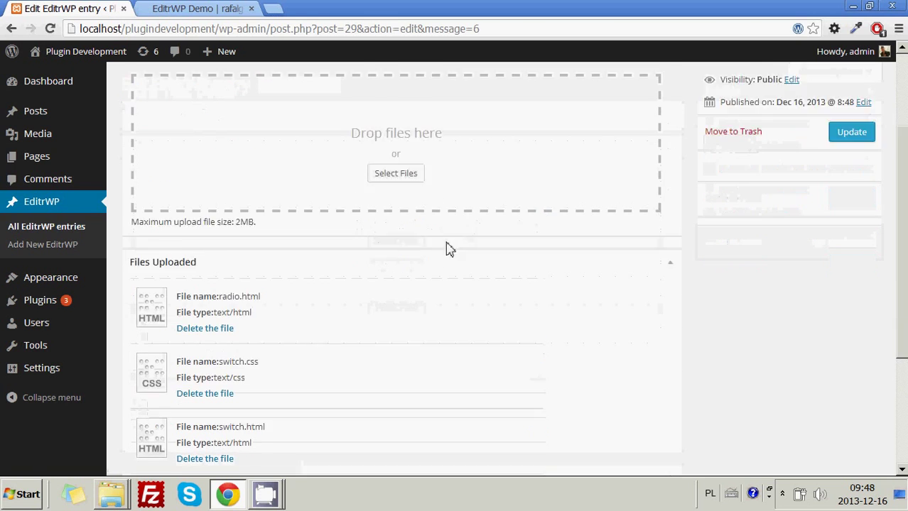
pyautogui.scroll(-2, 157, 313)
pyautogui.scroll(3, 153, 320)
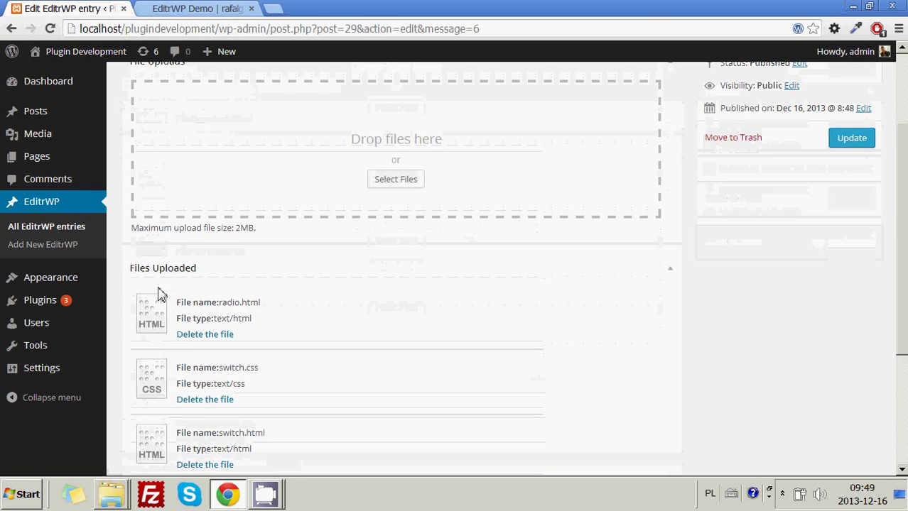
pyautogui.scroll(-2, 160, 299)
pyautogui.scroll(4, 538, 175)
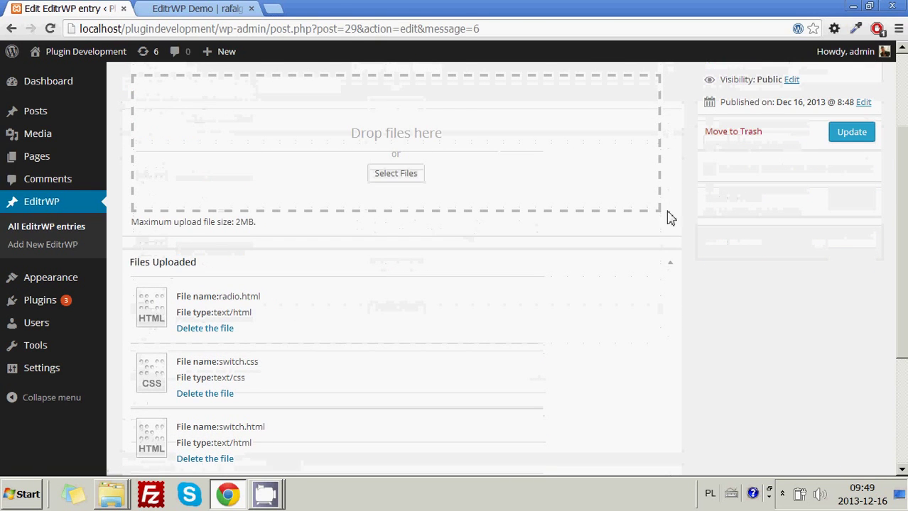
pyautogui.click(682, 395)
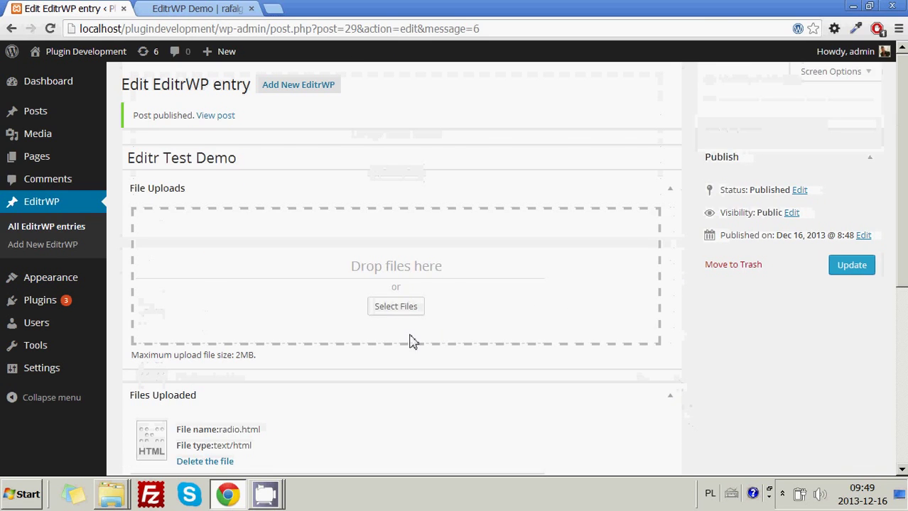
pyautogui.scroll(-5, 320, 313)
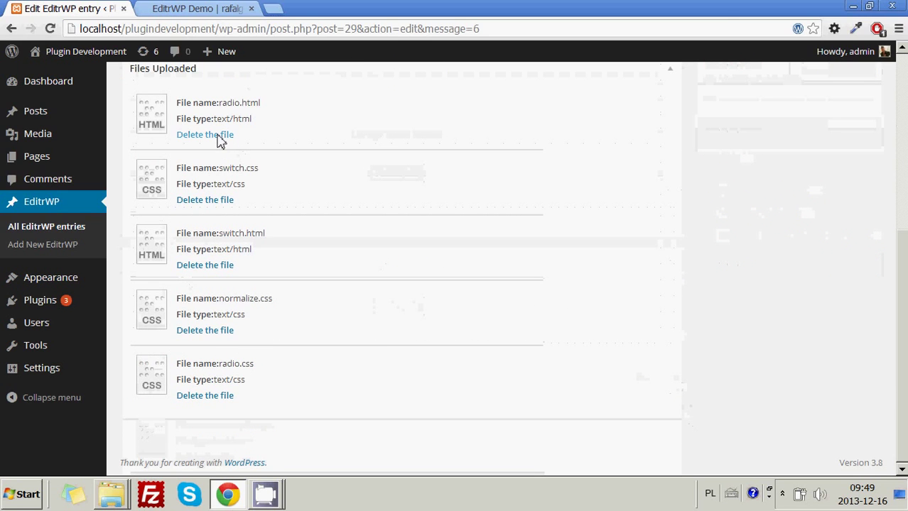
pyautogui.scroll(2, 151, 184)
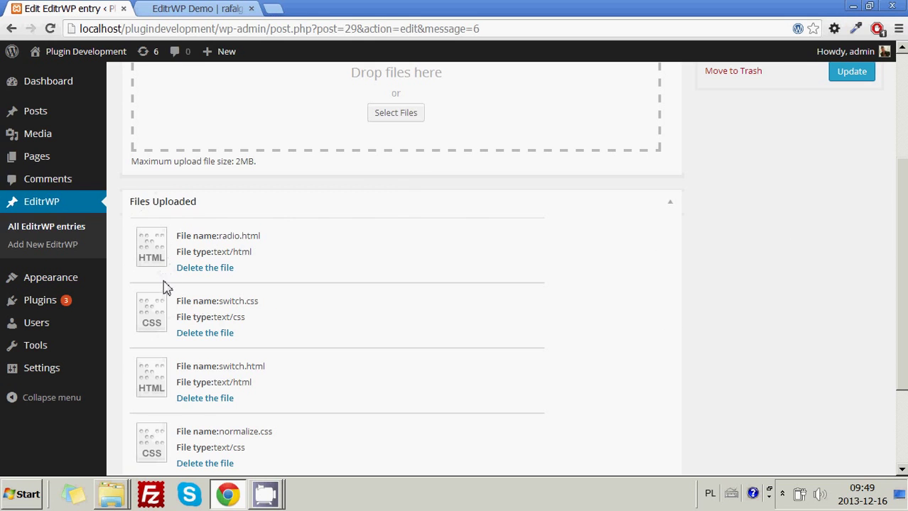
pyautogui.scroll(3, 181, 293)
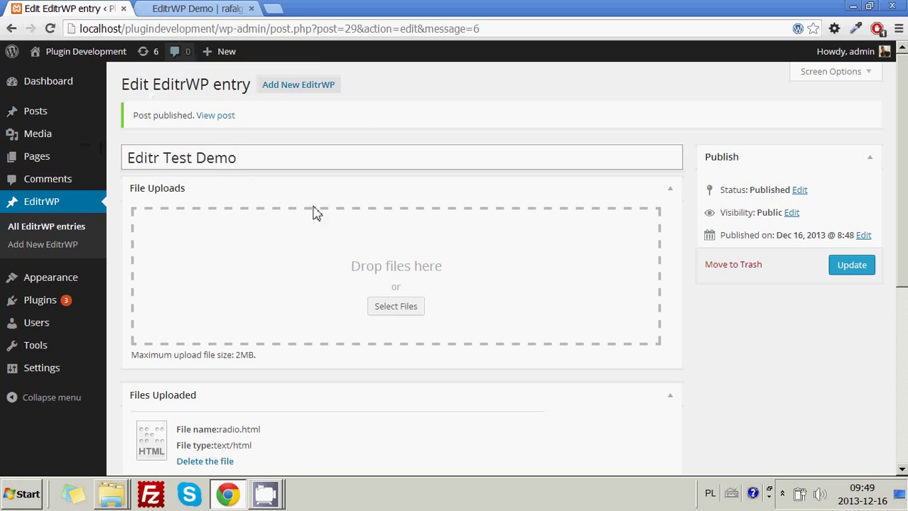
# - Create a new post titled "Editr Embed Demo" and keep its content editor in Visual mode
pyautogui.moveTo(96, 115)
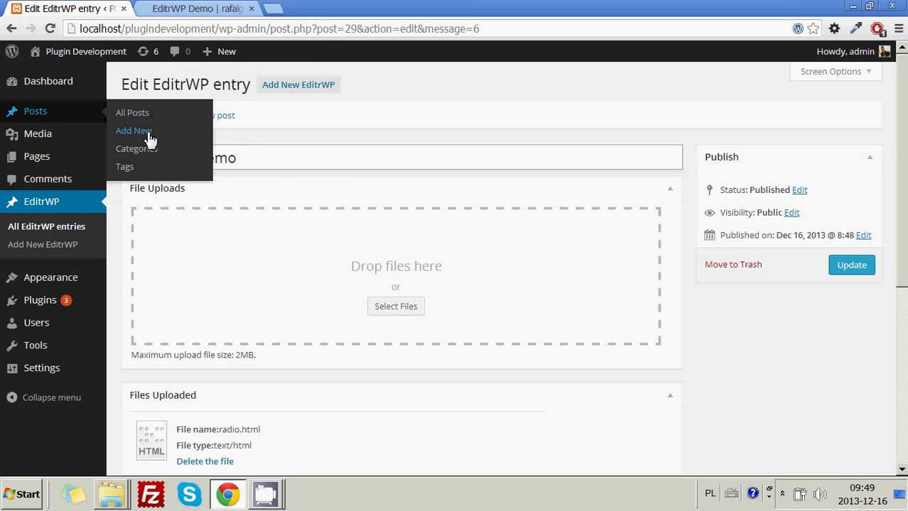
pyautogui.click(146, 135)
pyautogui.write('Editr Embed Demo')
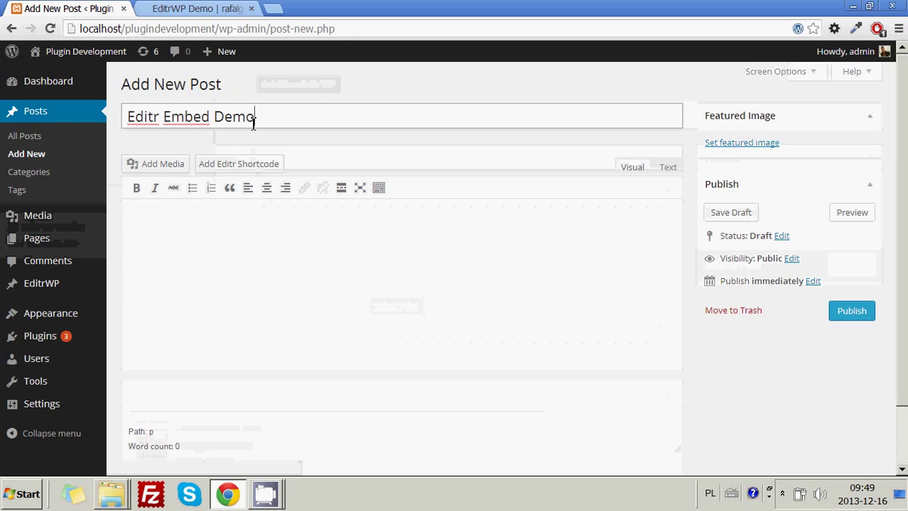
pyautogui.click(349, 235)
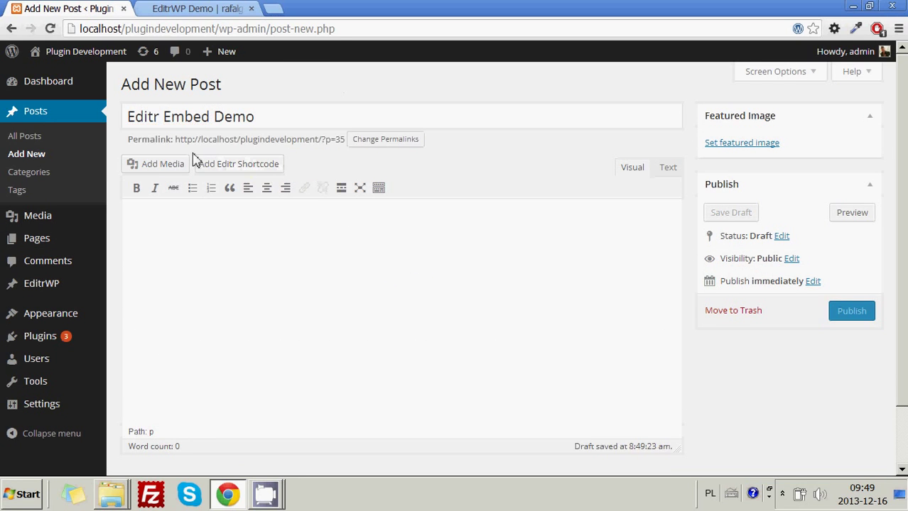
pyautogui.click(666, 168)
pyautogui.click(632, 168)
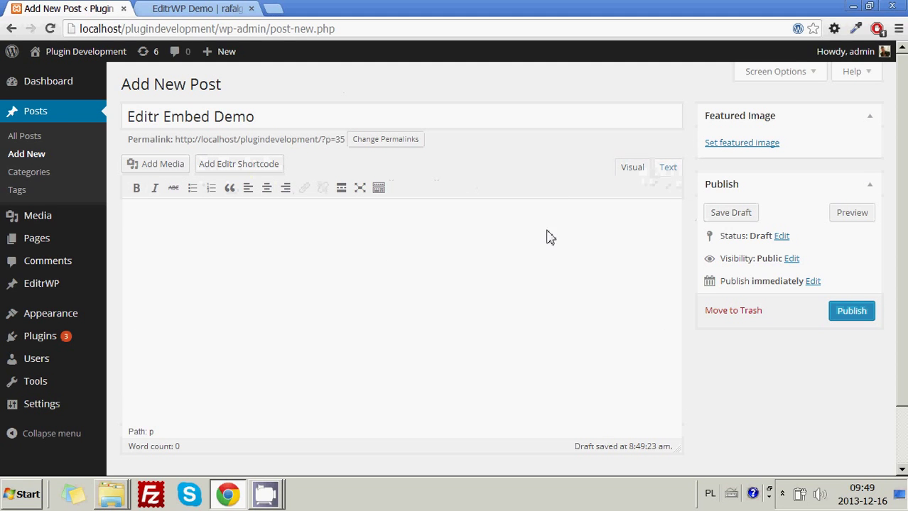
# - Open the Editr shortcode form for the post and choose Editr Test Demo as the files for the preview
pyautogui.click(269, 171)
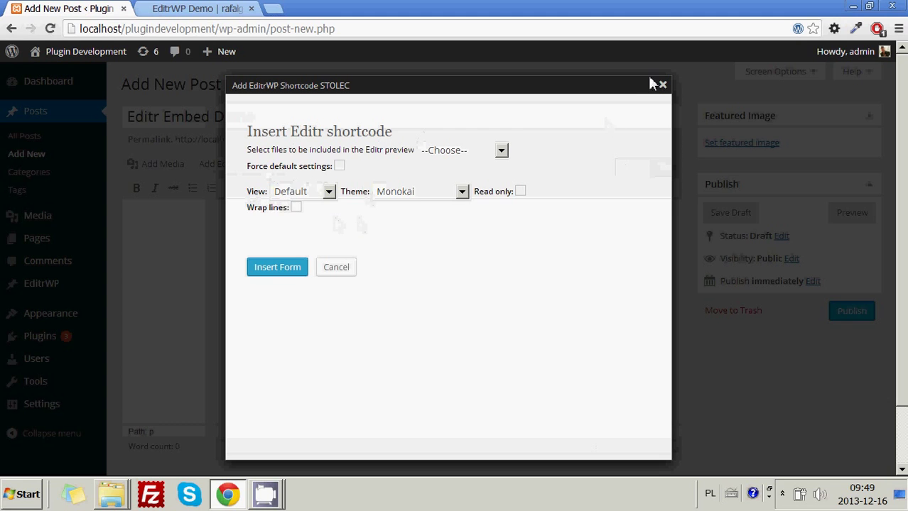
pyautogui.click(663, 86)
pyautogui.click(268, 168)
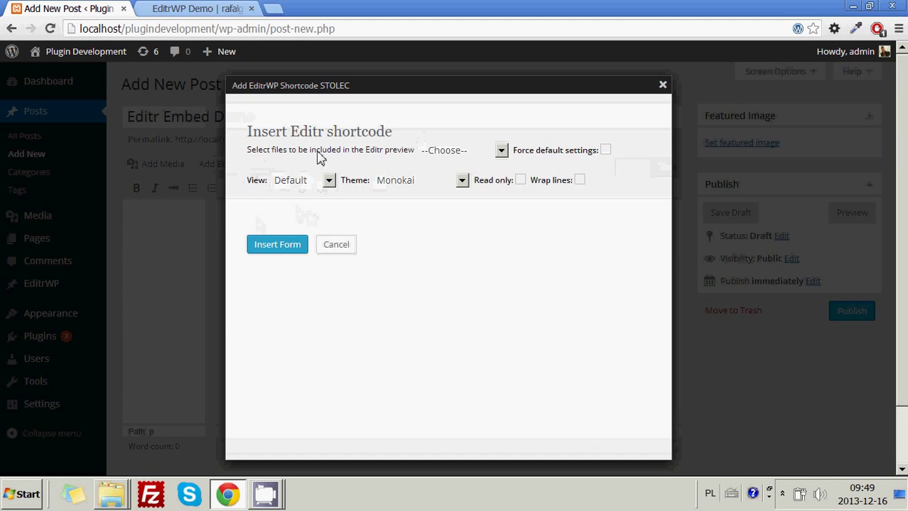
pyautogui.click(426, 150)
pyautogui.click(407, 128)
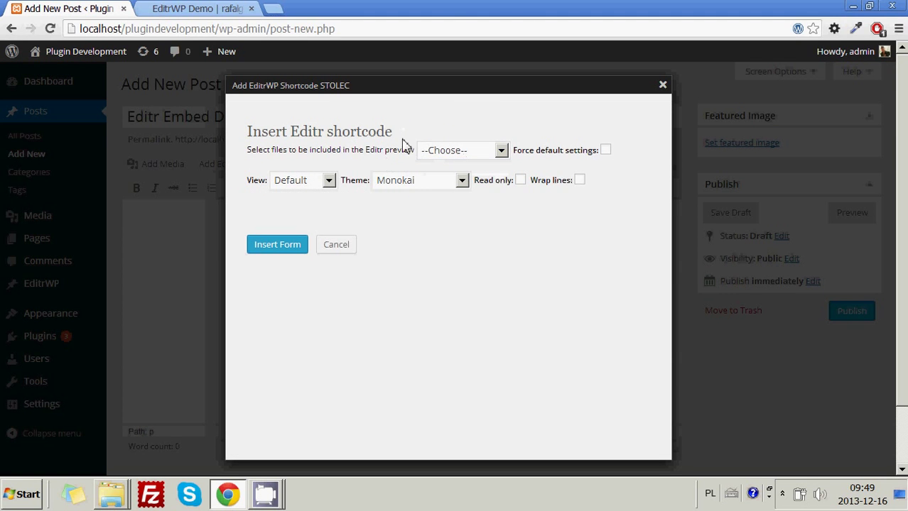
pyautogui.click(445, 152)
pyautogui.click(332, 137)
pyautogui.click(475, 155)
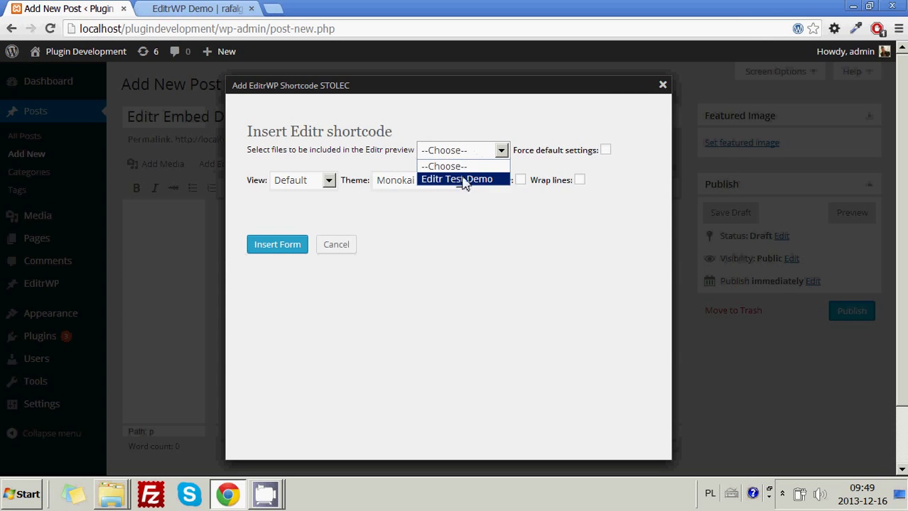
pyautogui.click(427, 147)
pyautogui.click(471, 154)
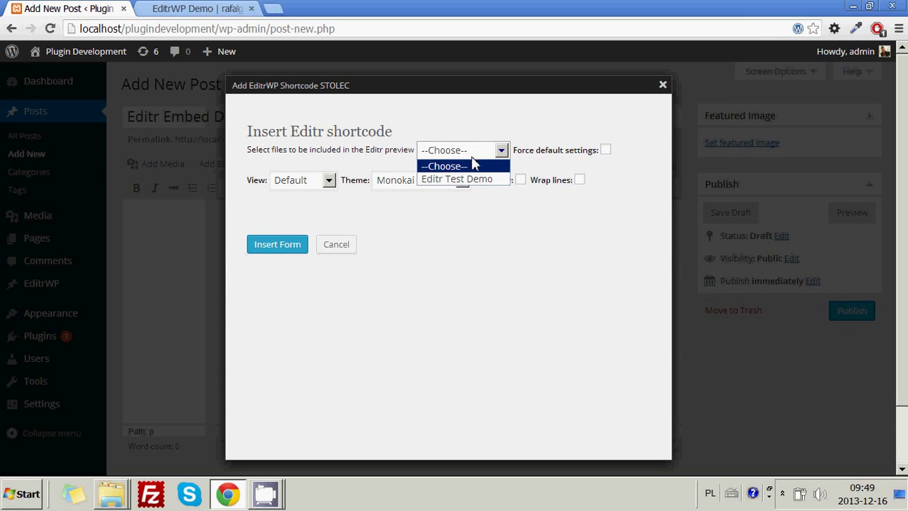
pyautogui.click(448, 150)
pyautogui.click(449, 150)
pyautogui.click(462, 181)
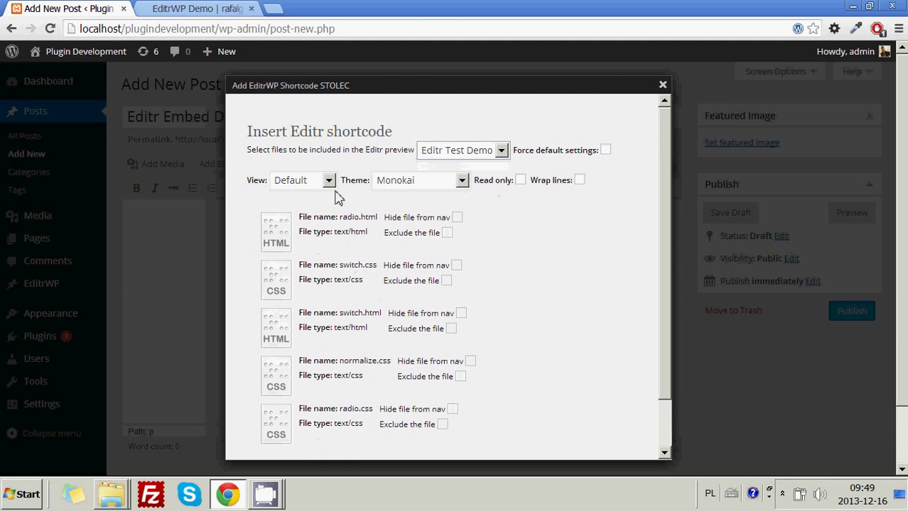
# - Set the Editr shortcode's theme to Solarized Light and its view to Cartesian
pyautogui.scroll(-2, 463, 227)
pyautogui.scroll(2, 458, 224)
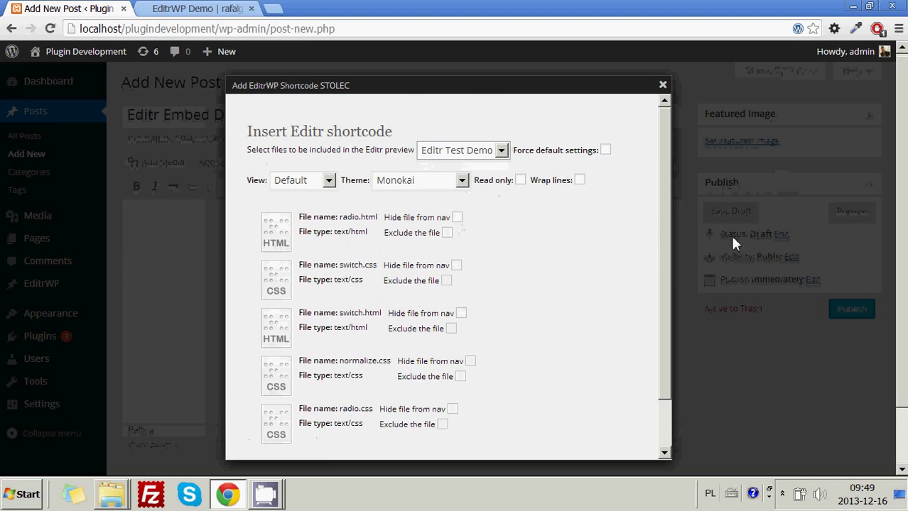
pyautogui.scroll(-2, 670, 284)
pyautogui.scroll(1, 470, 229)
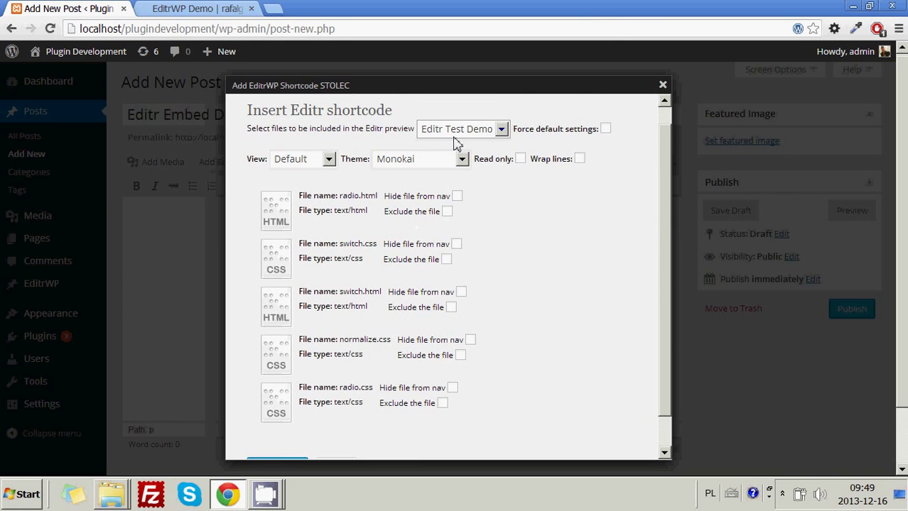
pyautogui.moveTo(276, 210)
pyautogui.mouseDown()
pyautogui.moveTo(276, 302)
pyautogui.moveTo(290, 366)
pyautogui.moveTo(273, 210)
pyautogui.mouseUp()
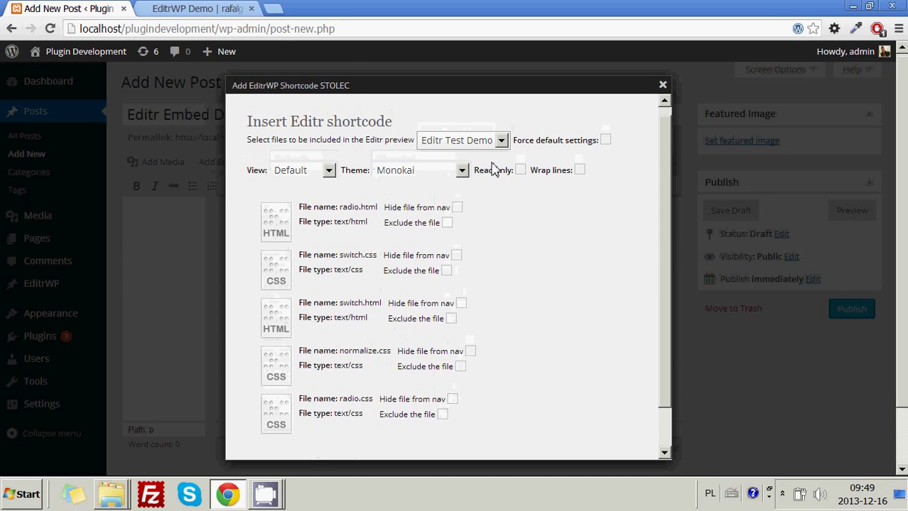
pyautogui.click(605, 142)
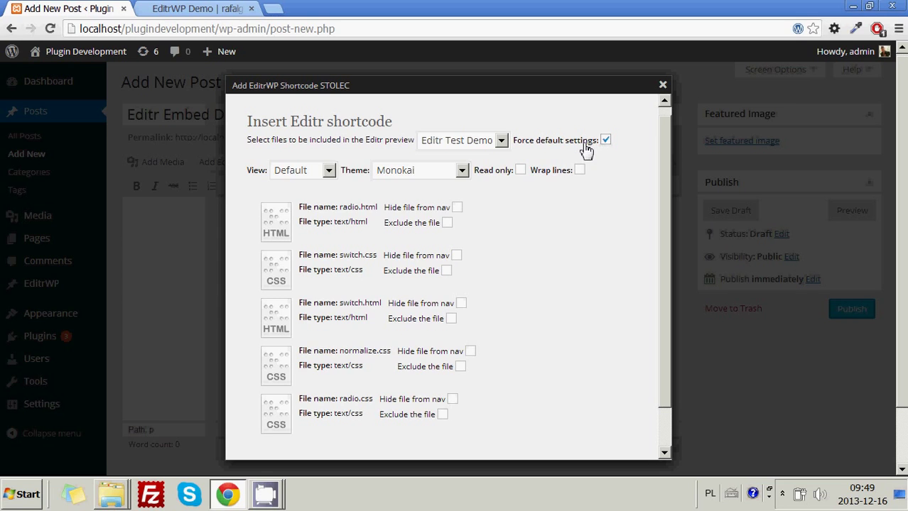
pyautogui.click(448, 174)
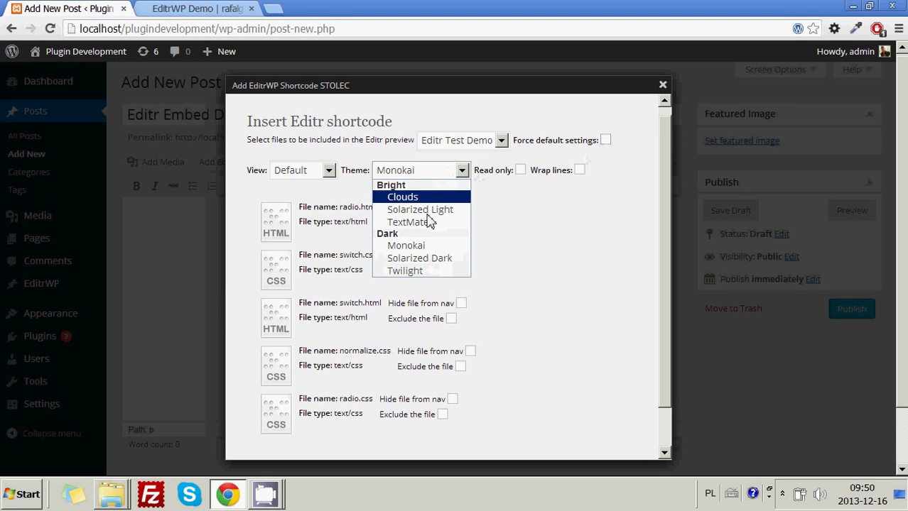
pyautogui.click(431, 207)
pyautogui.click(307, 172)
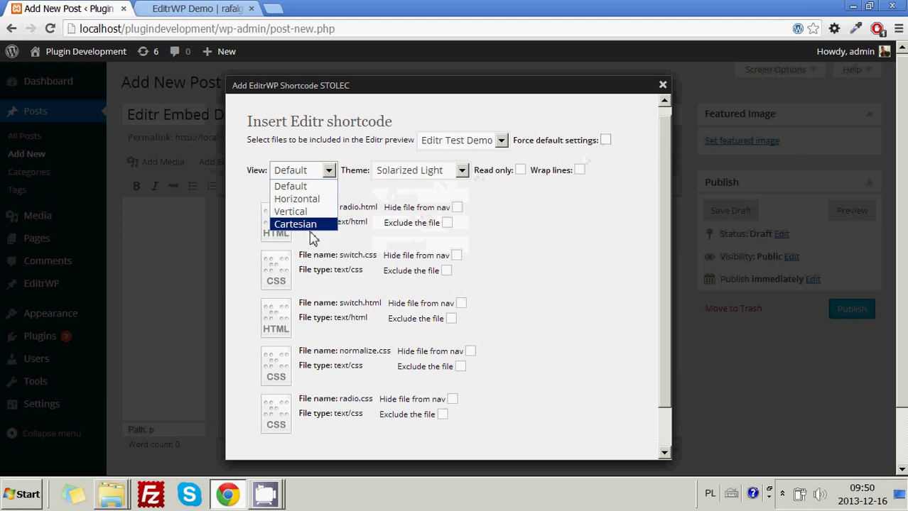
pyautogui.click(310, 225)
pyautogui.click(521, 170)
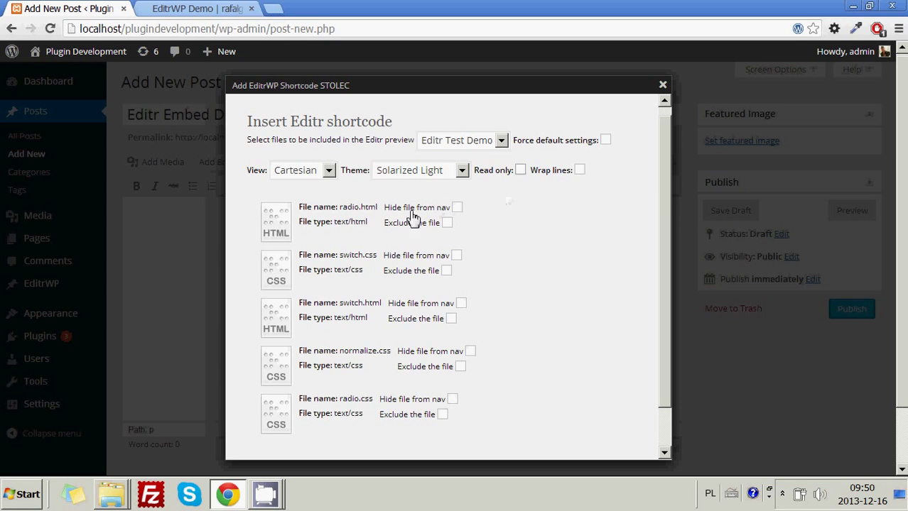
# - Reorder the file list so switch.css comes before radio.html, and insert the shortcode into the post
pyautogui.moveTo(290, 217); pyautogui.dragTo(442, 225)
pyautogui.scroll(-1, 442, 216)
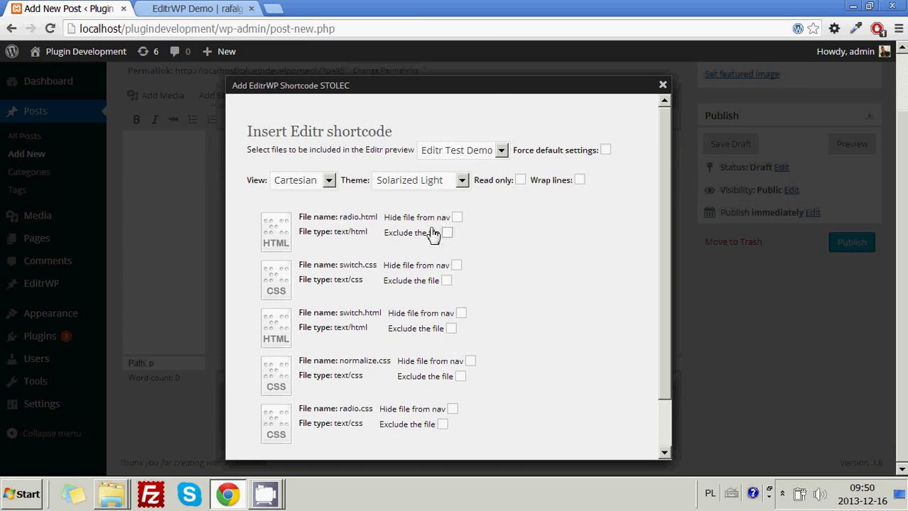
pyautogui.scroll(1, 422, 305)
pyautogui.scroll(-1, 355, 316)
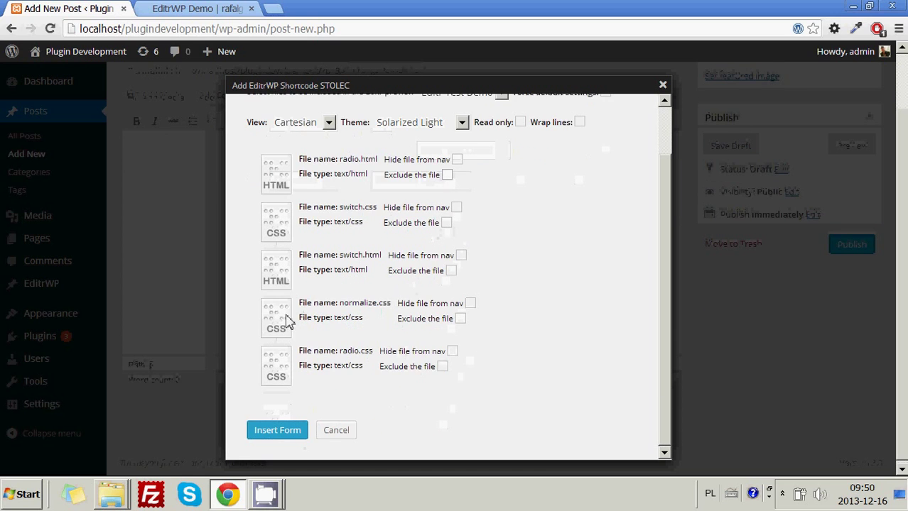
pyautogui.scroll(1, 288, 341)
pyautogui.moveTo(280, 229); pyautogui.dragTo(277, 270)
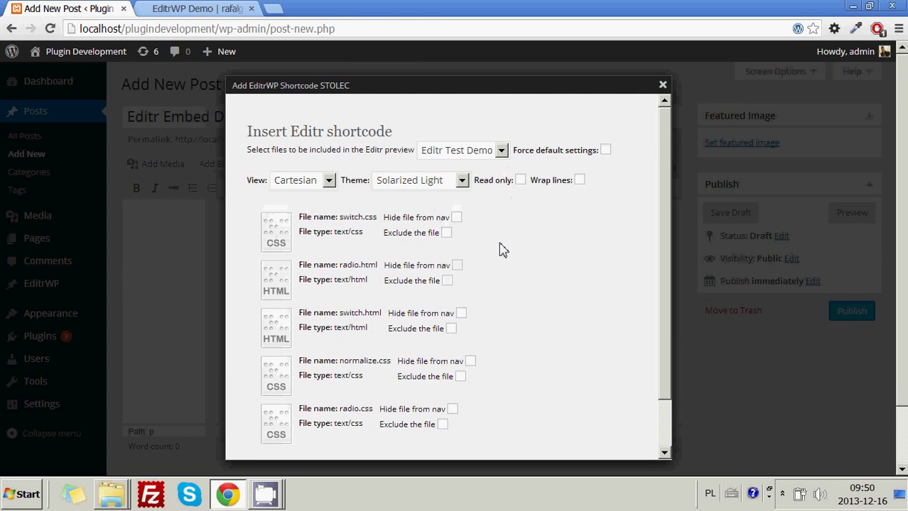
pyautogui.scroll(-1, 501, 250)
pyautogui.click(267, 372)
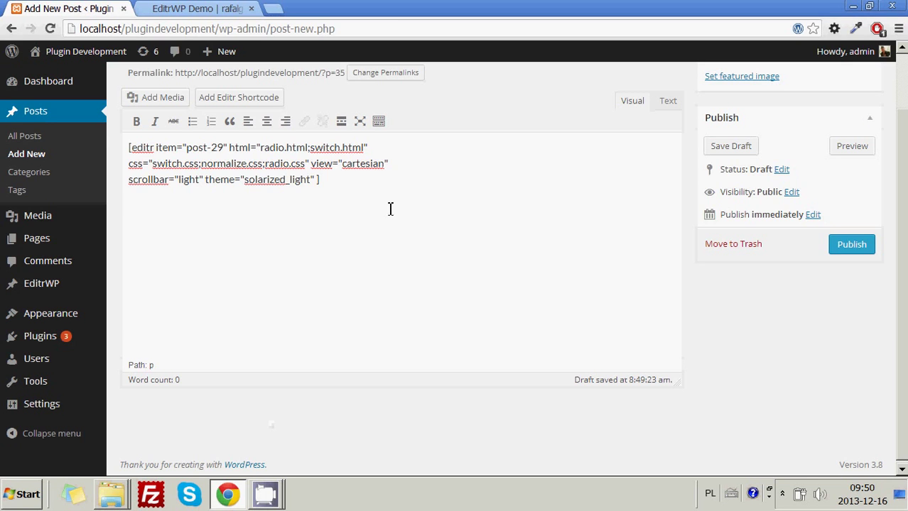
# - Publish the Editr Embed Demo post containing the shortcode and view it on the site
pyautogui.moveTo(340, 187); pyautogui.dragTo(102, 147)
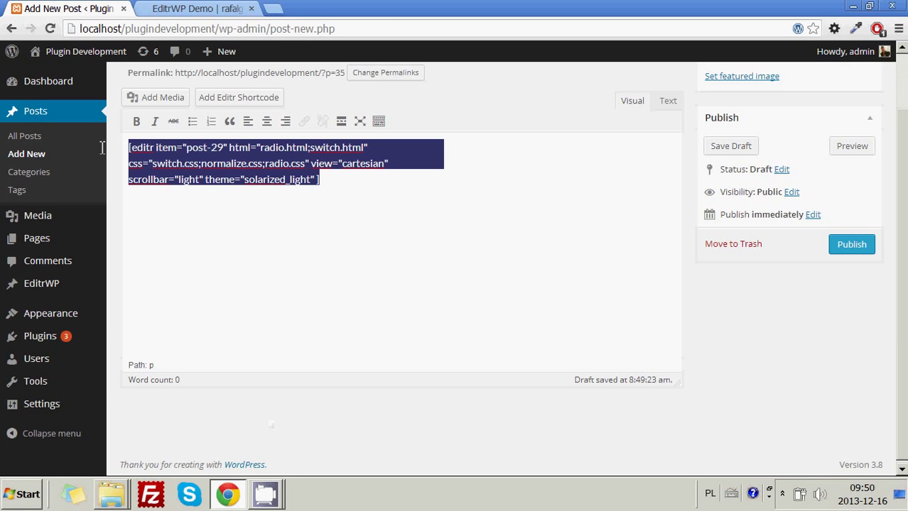
pyautogui.click(152, 150)
pyautogui.scroll(1, 357, 238)
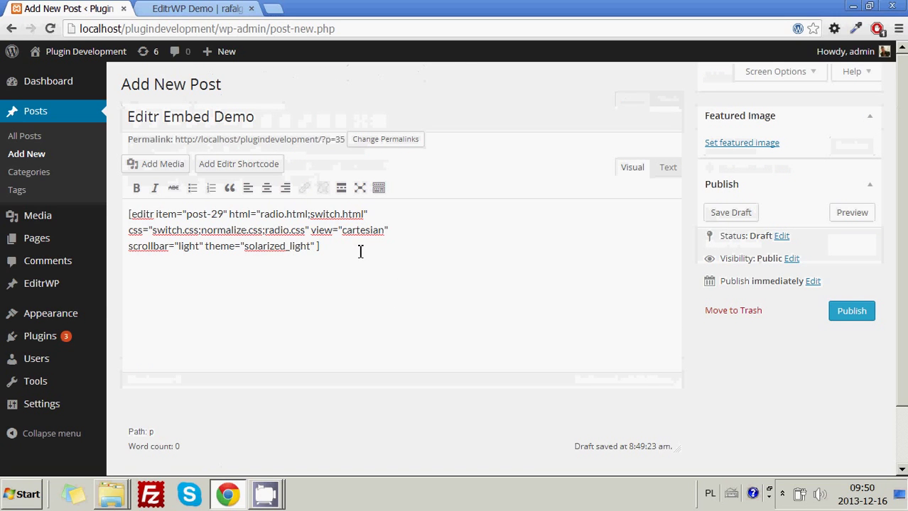
pyautogui.click(863, 313)
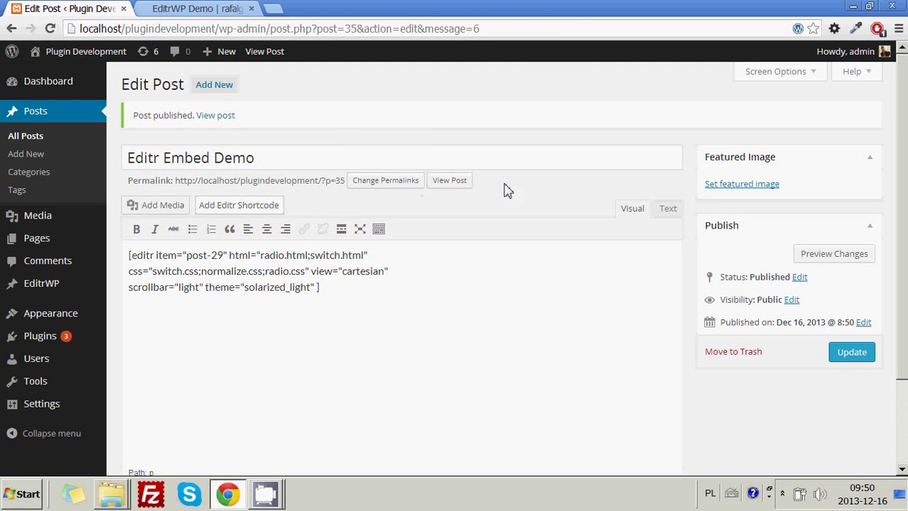
pyautogui.click(462, 182)
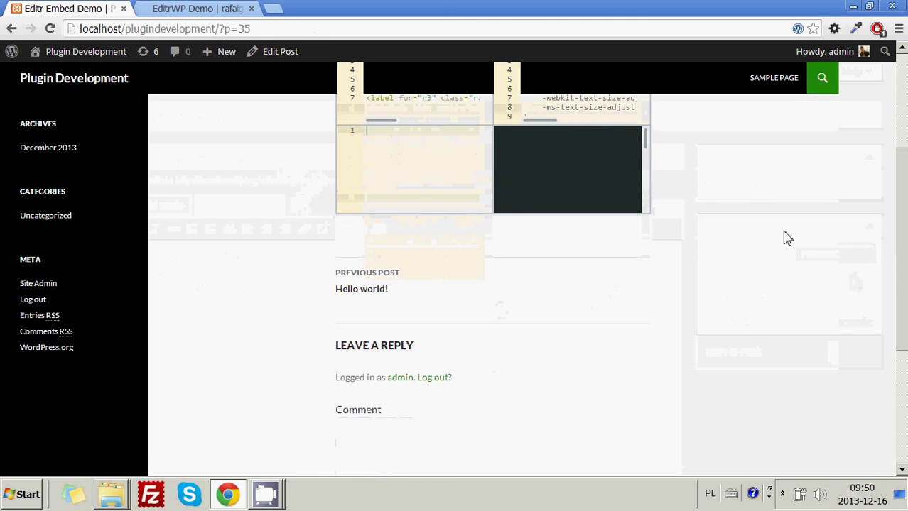
# - Examine the published embed's code and result panes and its list of CSS files
pyautogui.click(605, 281)
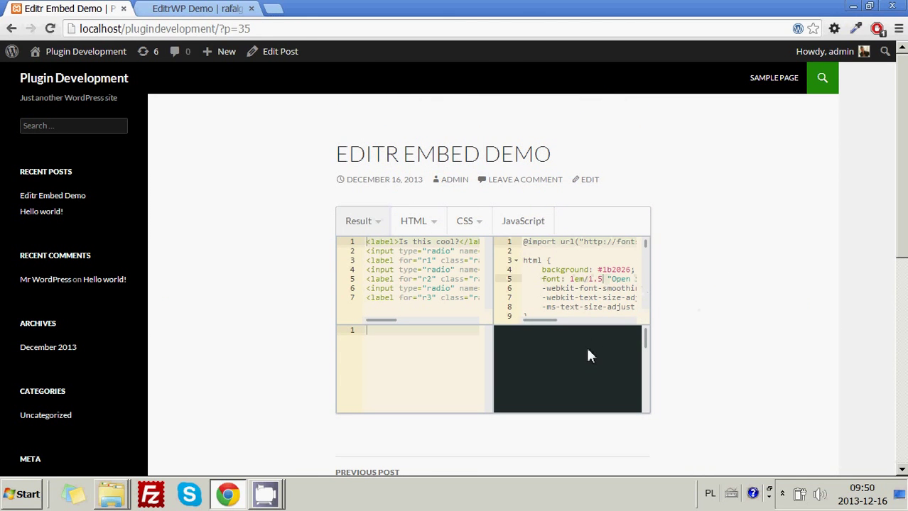
pyautogui.scroll(-3, 584, 346)
pyautogui.click(582, 355)
pyautogui.click(582, 364)
pyautogui.click(577, 338)
pyautogui.moveTo(648, 380); pyautogui.dragTo(566, 353)
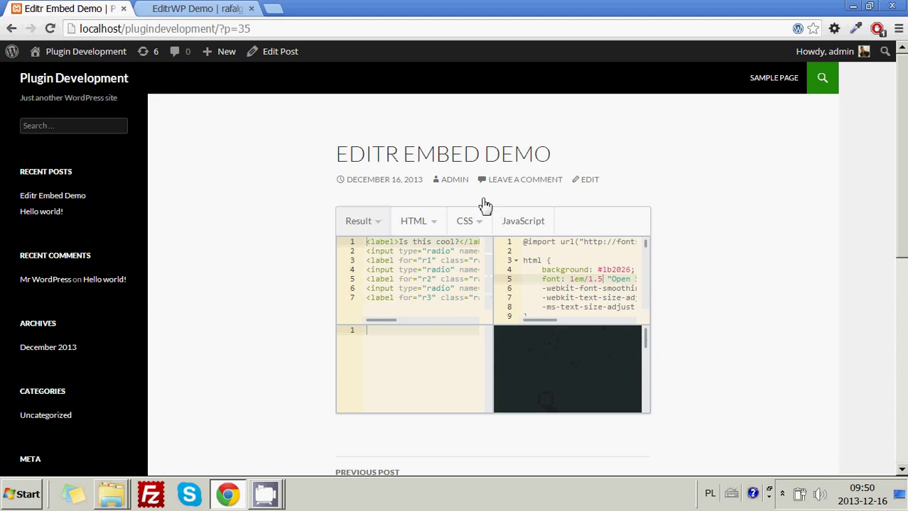
pyautogui.moveTo(479, 243)
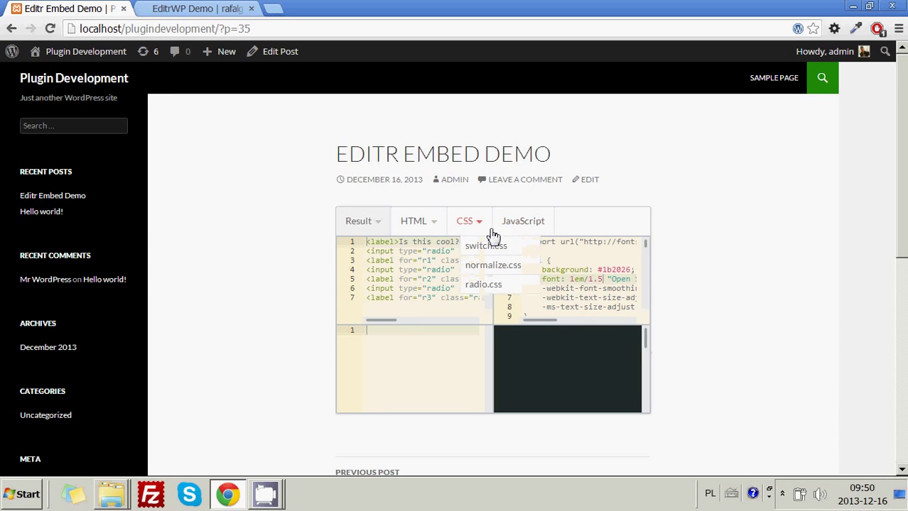
# - Bring the radio buttons into view in the result pane and try the "hell yeah", "a little" and "nope" options
pyautogui.moveTo(644, 340); pyautogui.dragTo(637, 370)
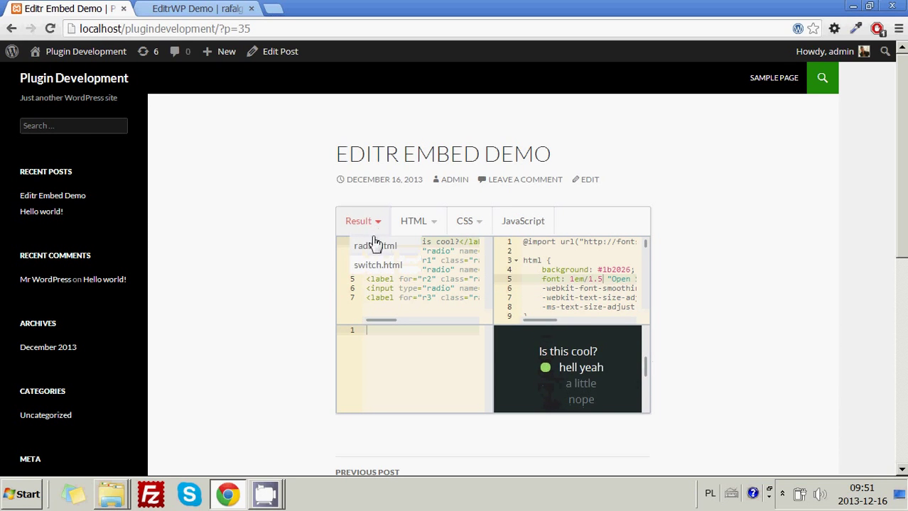
pyautogui.click(572, 387)
pyautogui.click(575, 400)
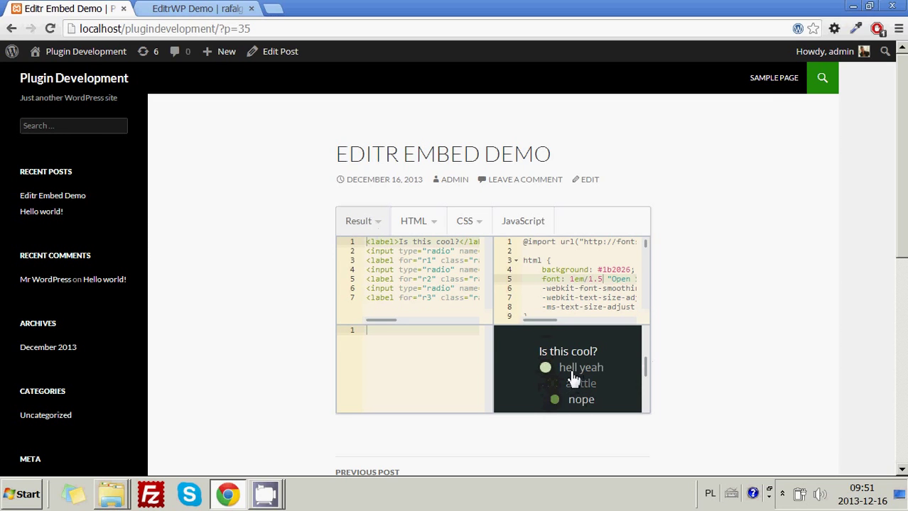
pyautogui.click(576, 384)
pyautogui.click(581, 400)
pyautogui.click(584, 369)
pyautogui.moveTo(645, 370); pyautogui.dragTo(646, 372)
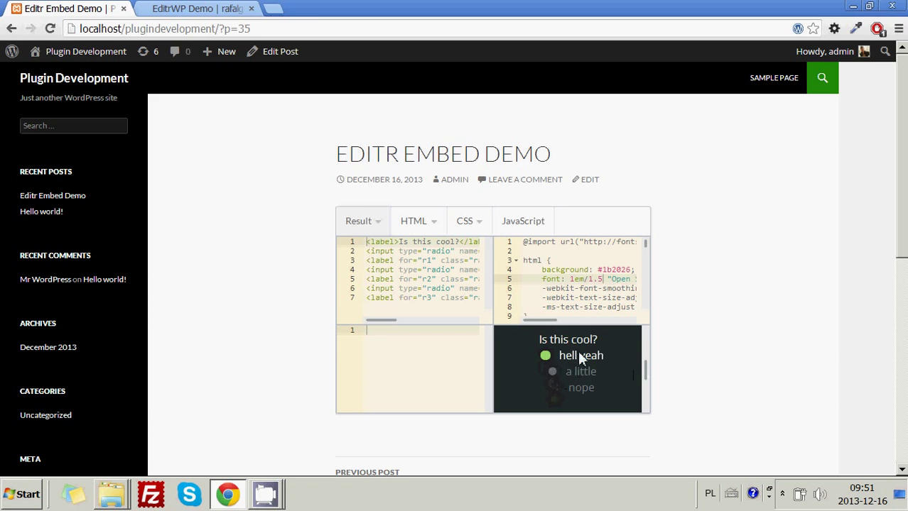
# - In the post's embed, display the code of switch.html and normalize.css, and choose switch.html as the result
pyautogui.click(234, 7)
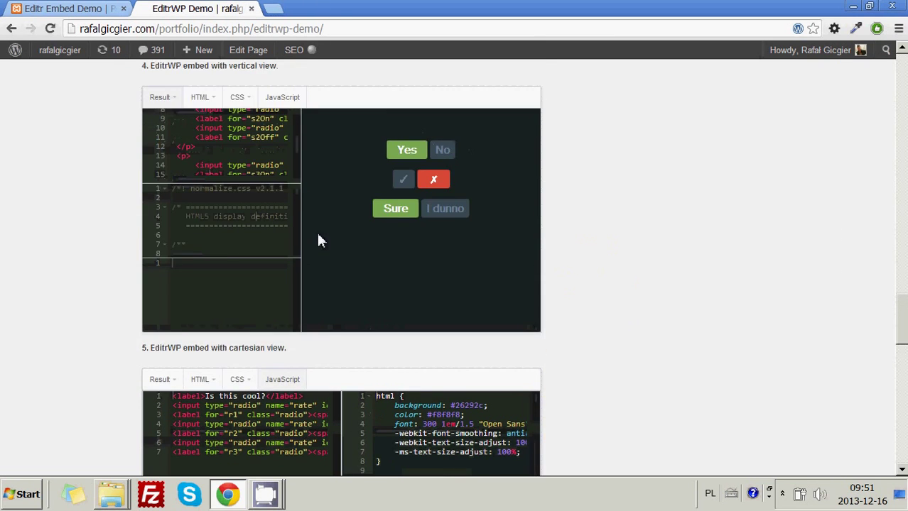
pyautogui.click(102, 8)
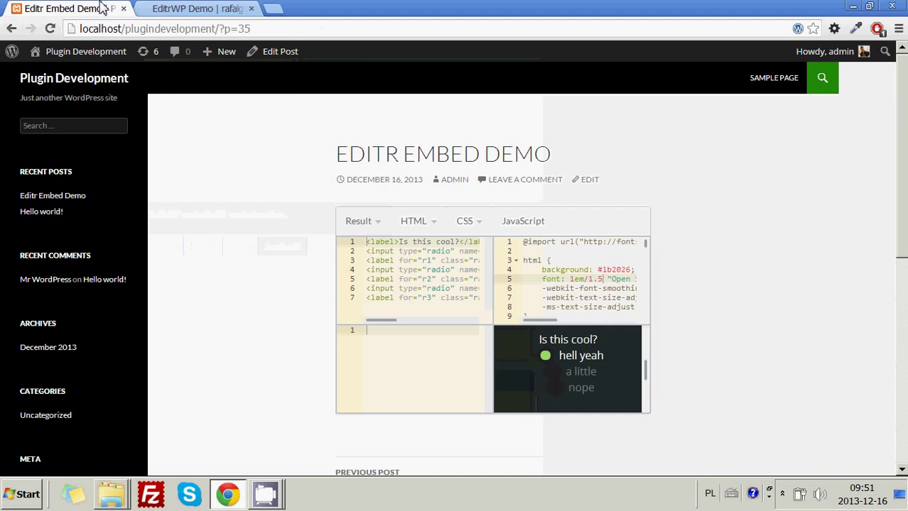
pyautogui.moveTo(420, 223)
pyautogui.click(433, 265)
pyautogui.moveTo(481, 239)
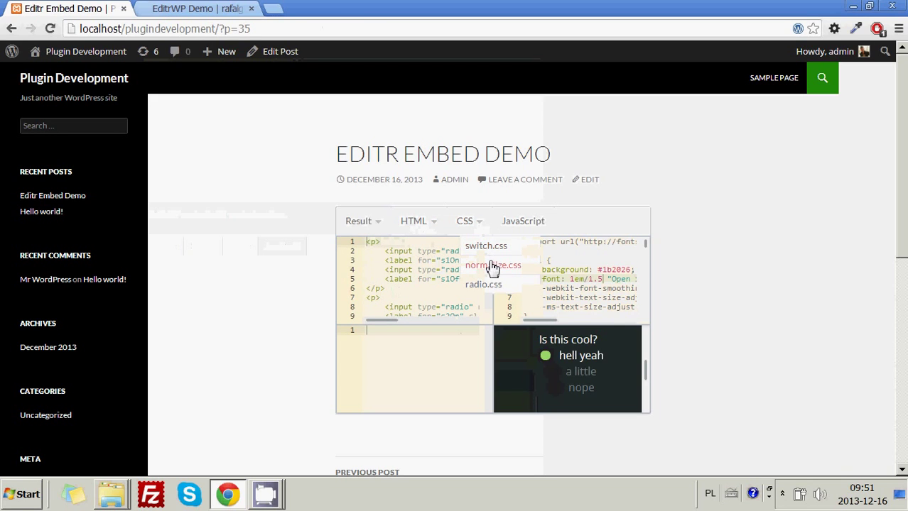
pyautogui.click(490, 265)
pyautogui.moveTo(419, 222)
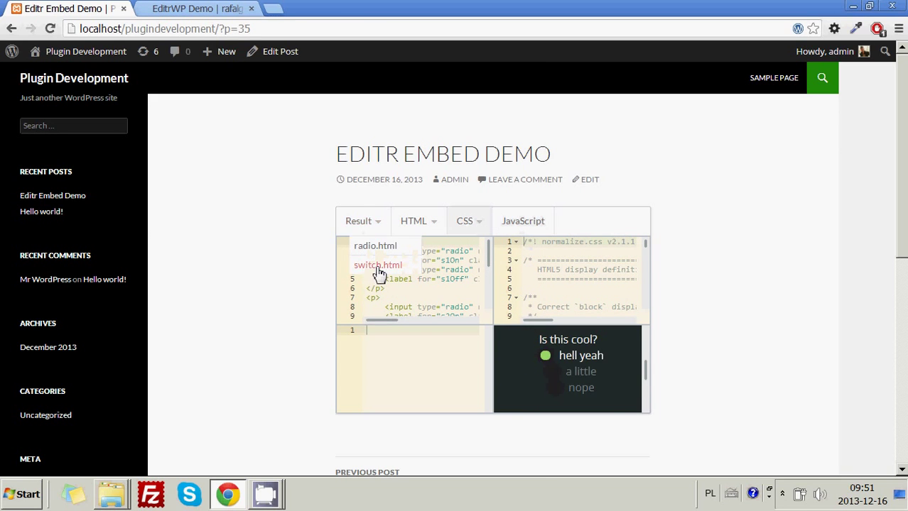
pyautogui.click(377, 264)
# - Edit the post and replace its shortcode with one for Editr Test Demo, with switch.css before radio.html and default settings forced
pyautogui.click(297, 54)
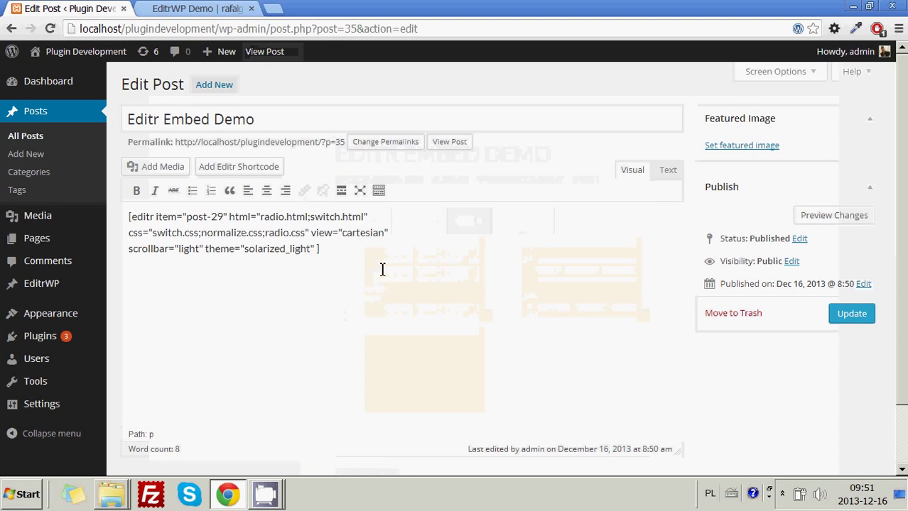
pyautogui.moveTo(382, 269); pyautogui.dragTo(130, 213)
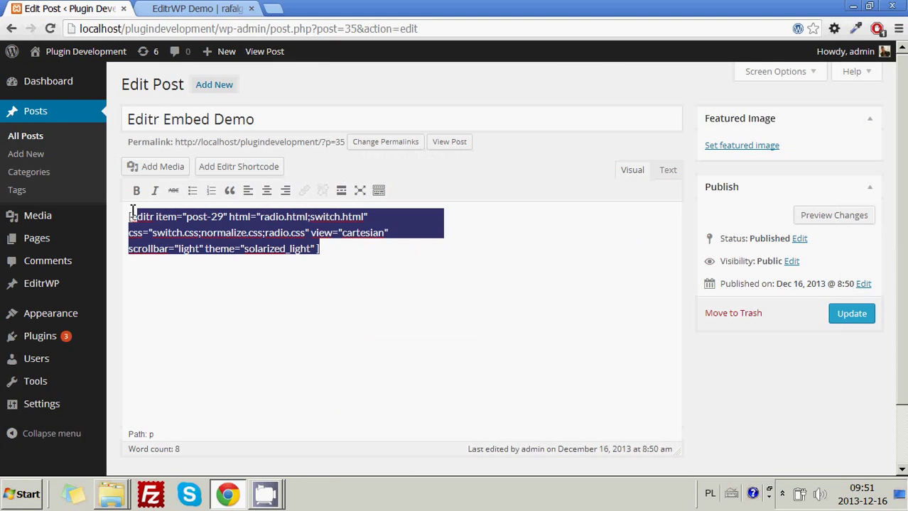
pyautogui.click(239, 167)
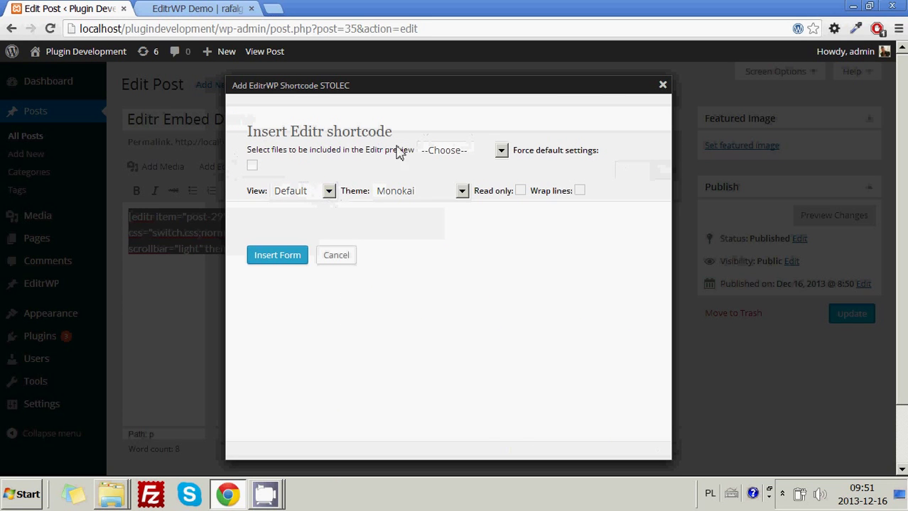
pyautogui.click(480, 152)
pyautogui.click(481, 176)
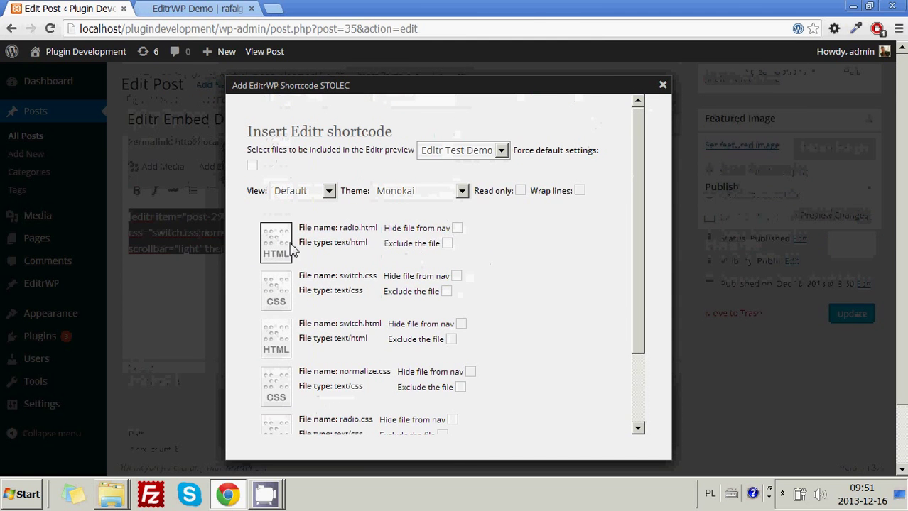
pyautogui.moveTo(268, 250); pyautogui.dragTo(297, 306)
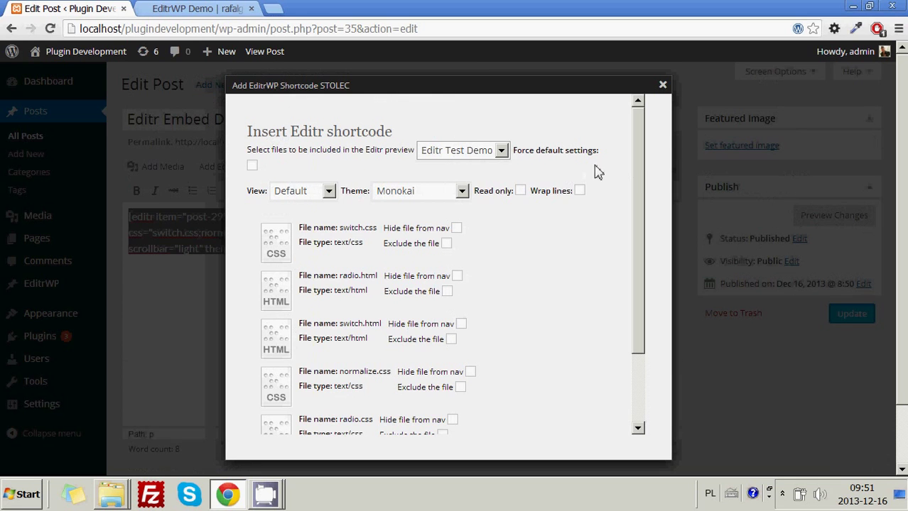
pyautogui.scroll(-1, 655, 294)
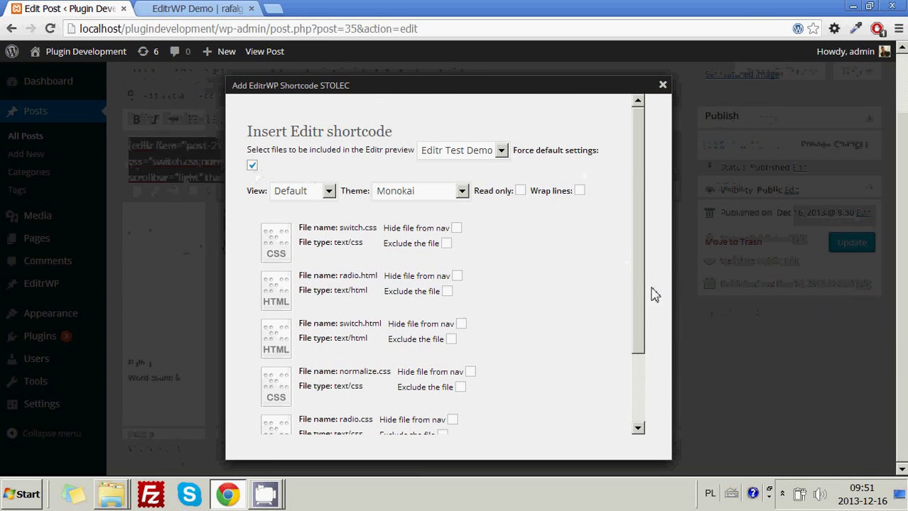
pyautogui.scroll(-3, 639, 326)
pyautogui.click(277, 404)
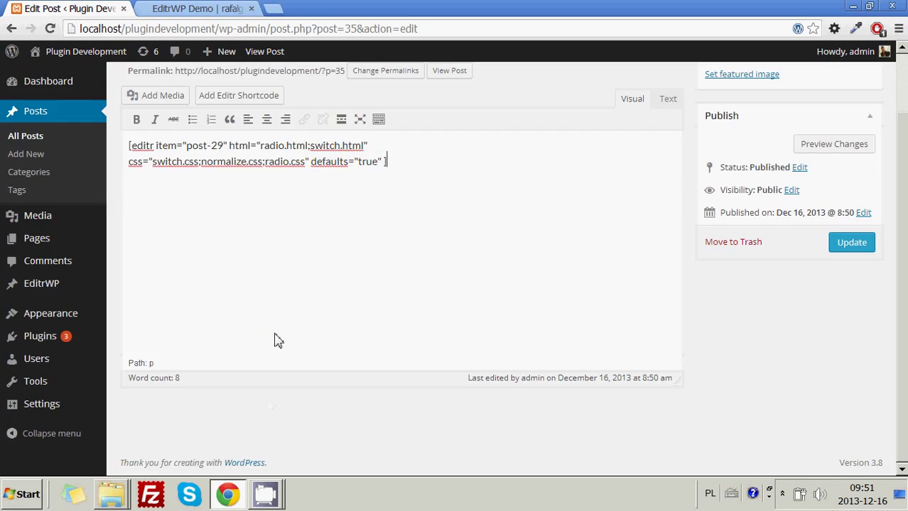
# - Review the new shortcode's attributes, update the post and open it in a new tab
pyautogui.scroll(1, 380, 252)
pyautogui.moveTo(434, 244); pyautogui.dragTo(127, 216)
pyautogui.click(264, 233)
pyautogui.moveTo(440, 234); pyautogui.dragTo(128, 216)
pyautogui.click(265, 234)
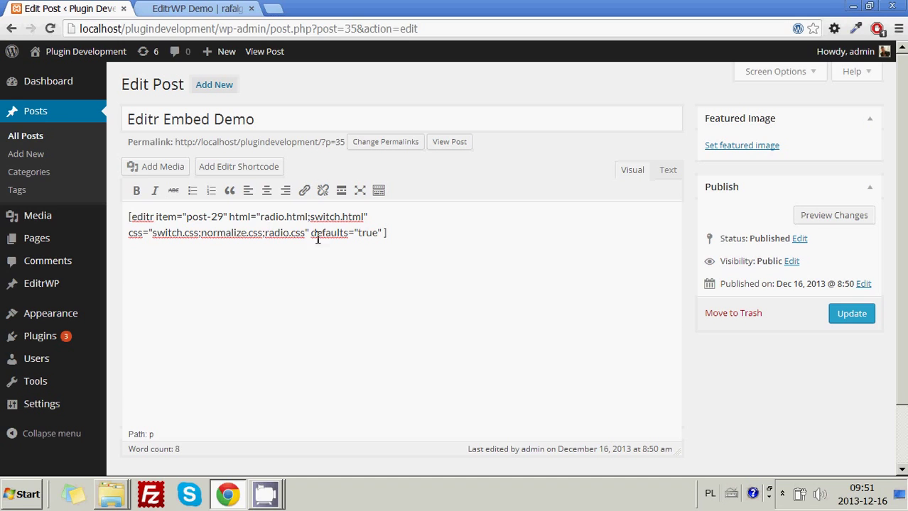
pyautogui.moveTo(319, 236); pyautogui.dragTo(397, 233)
pyautogui.click(382, 250)
pyautogui.click(847, 324)
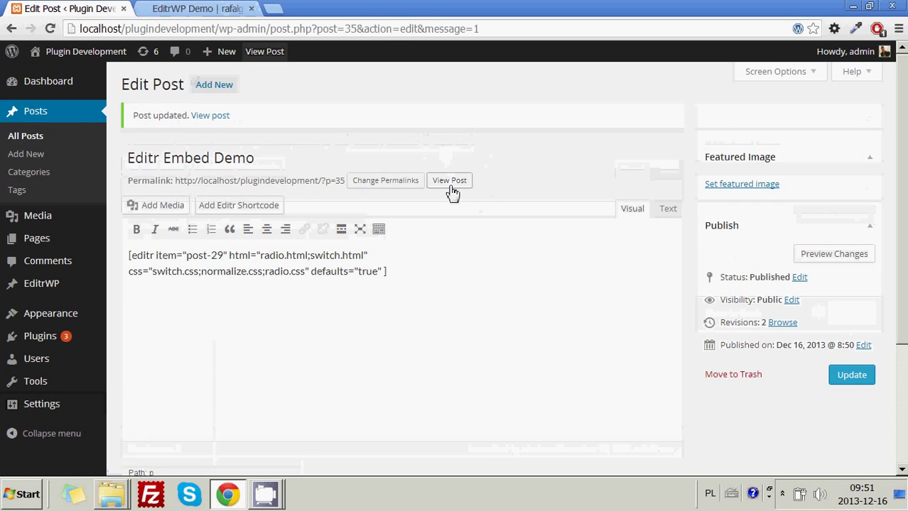
pyautogui.keyDown('ctrl'); pyautogui.click(458, 184); pyautogui.keyUp('ctrl')
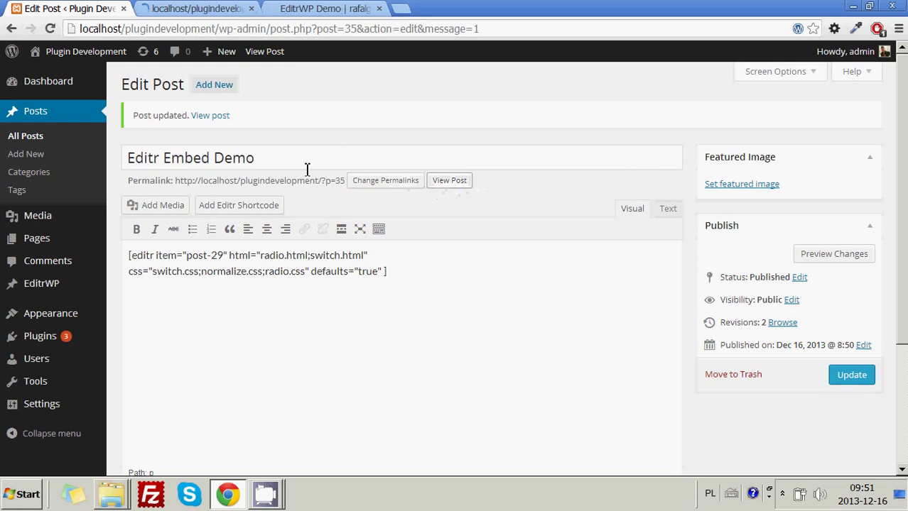
# - Switch to the published Editr Embed Demo post and display the code of switch.html and normalize.css in its embed
pyautogui.hotkey('ctrl', 'Tab')
pyautogui.scroll(-1, 258, 194)
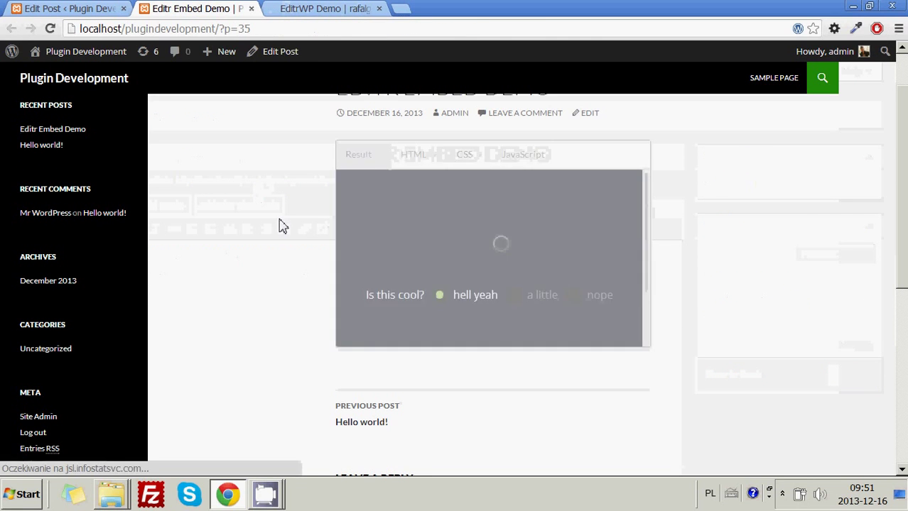
pyautogui.moveTo(417, 158)
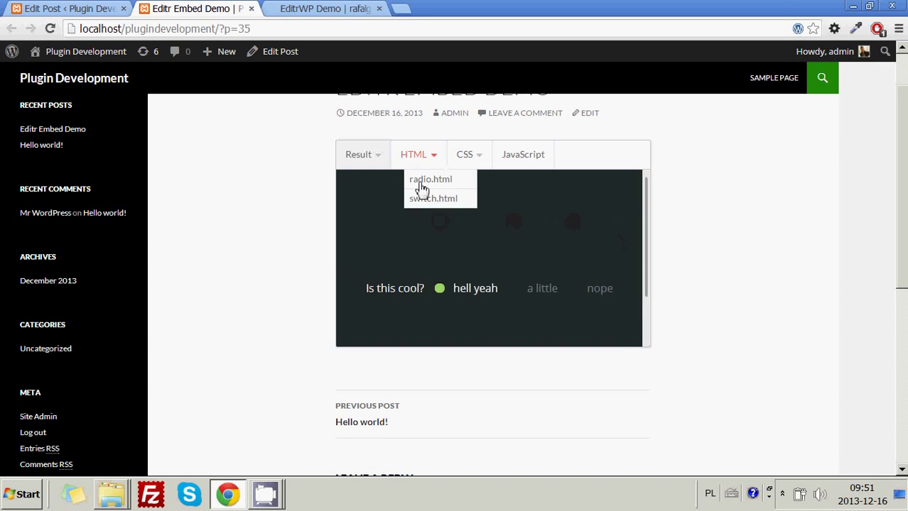
pyautogui.click(424, 196)
pyautogui.moveTo(464, 159)
pyautogui.click(480, 206)
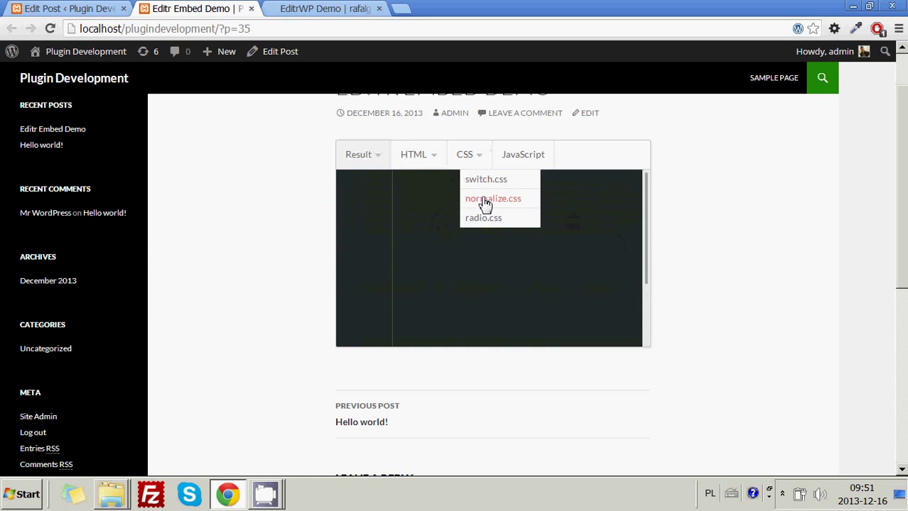
# - Display the embed's HTML files and try radio.html and switch.html as the result
pyautogui.moveTo(377, 170)
pyautogui.moveTo(420, 159)
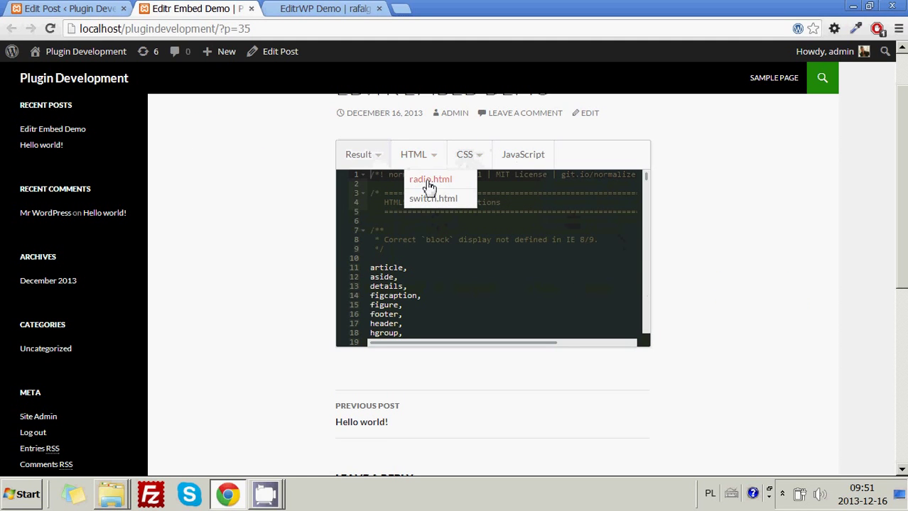
pyautogui.click(425, 182)
pyautogui.click(431, 198)
pyautogui.click(370, 182)
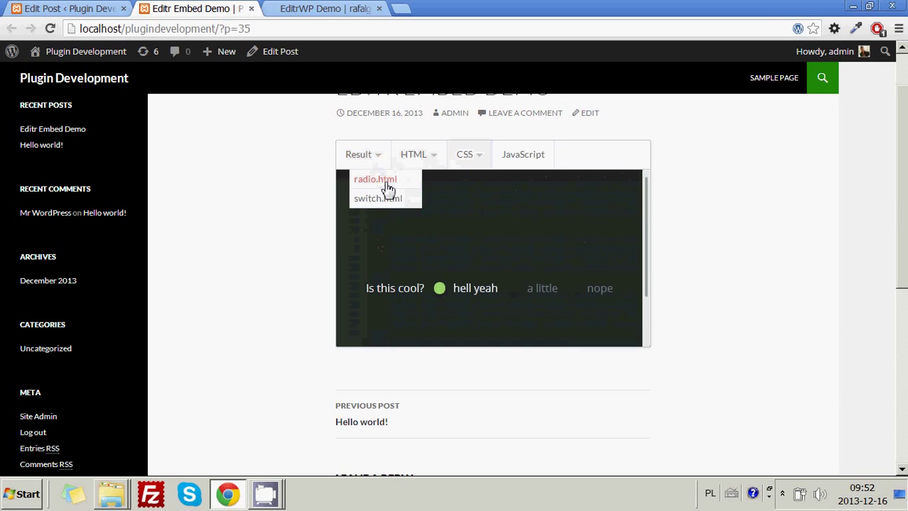
pyautogui.click(379, 198)
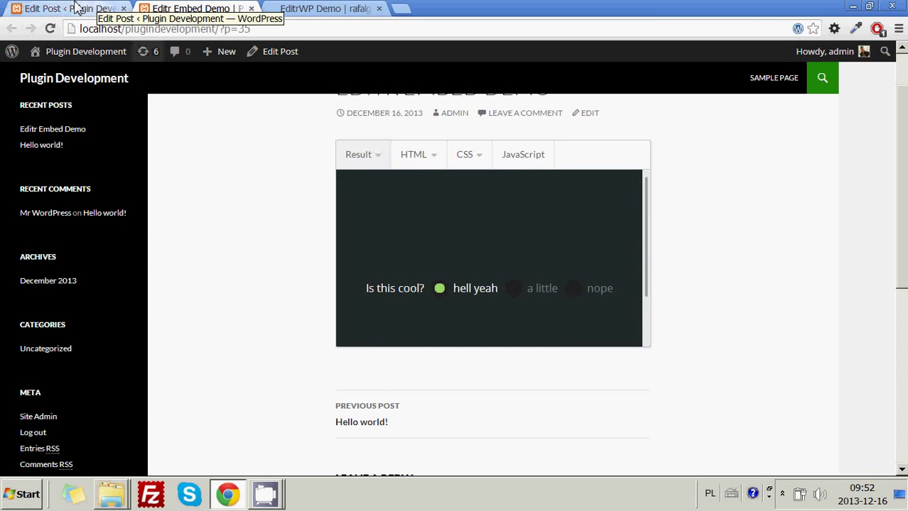
# - Return to the WordPress admin, open the EditrWP settings and set the default view to Cartesian
pyautogui.click(76, 7)
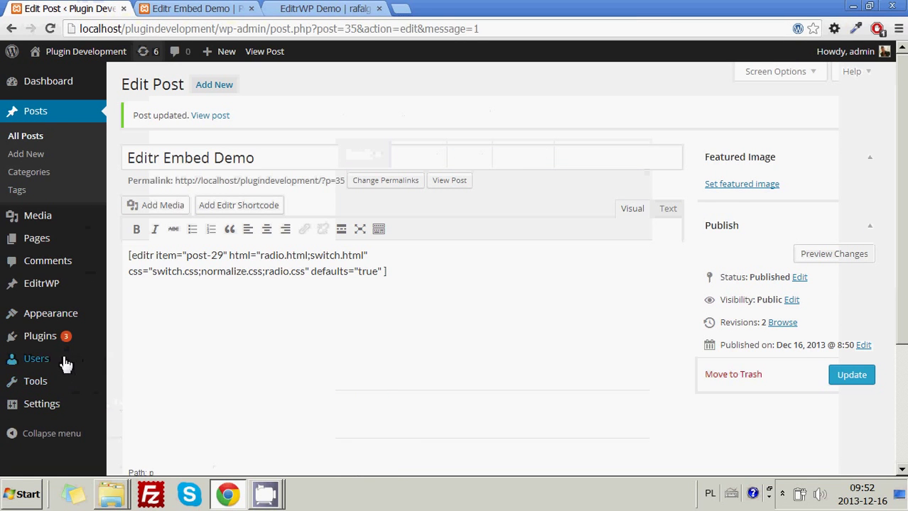
pyautogui.moveTo(76, 394)
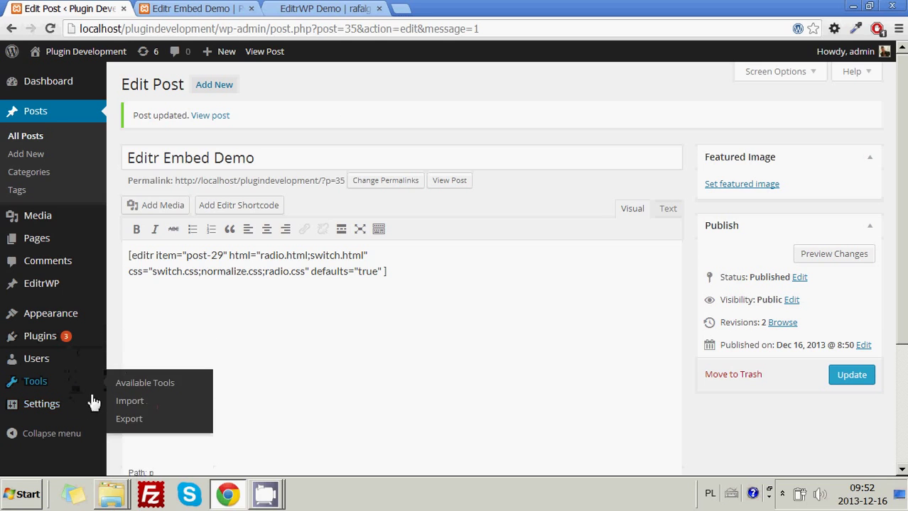
pyautogui.click(135, 460)
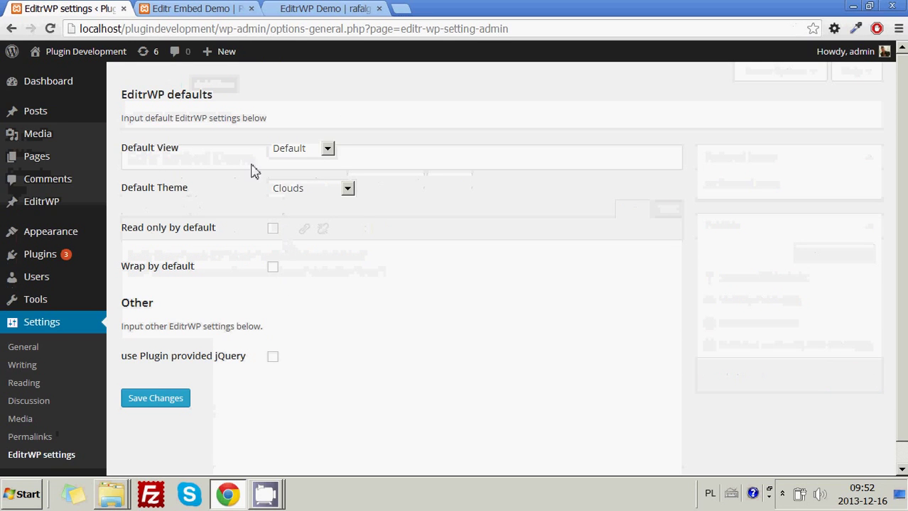
pyautogui.click(288, 148)
pyautogui.click(293, 202)
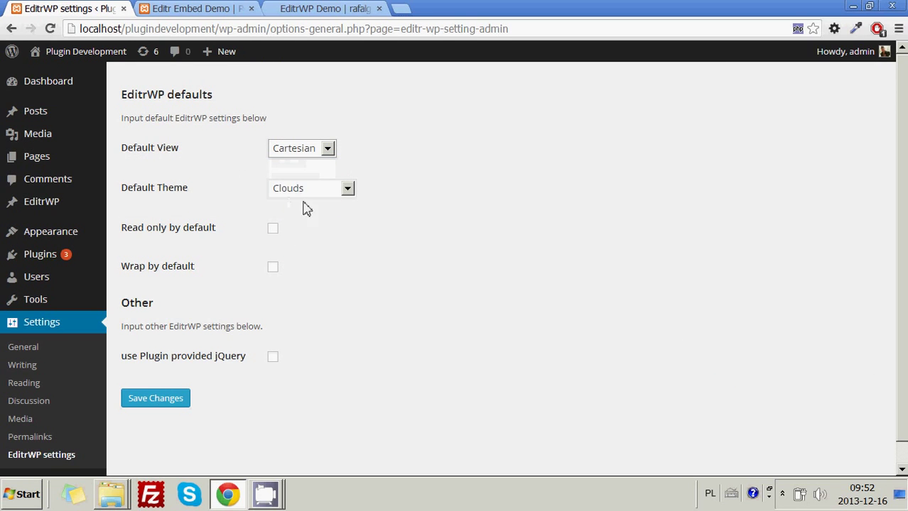
# - Set the default theme to Solarized Dark, enable read only by default and save the settings
pyautogui.click(310, 187)
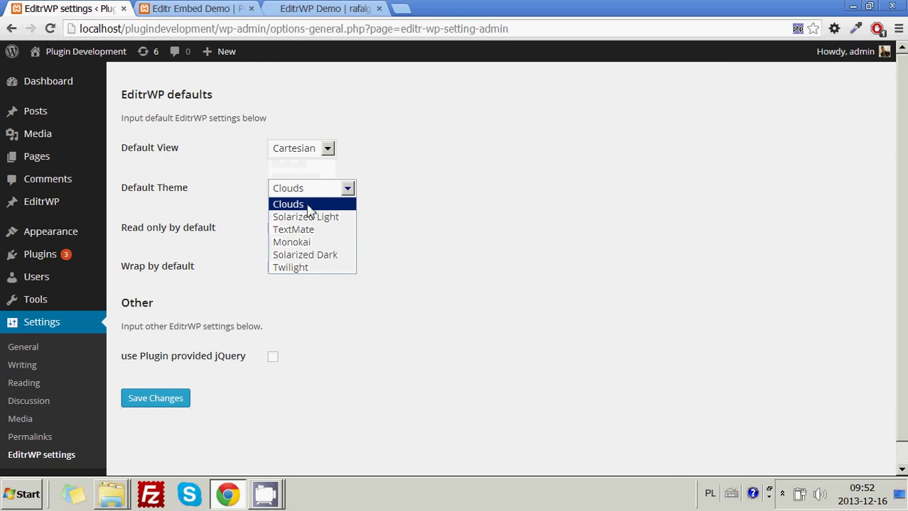
pyautogui.click(311, 257)
pyautogui.click(275, 232)
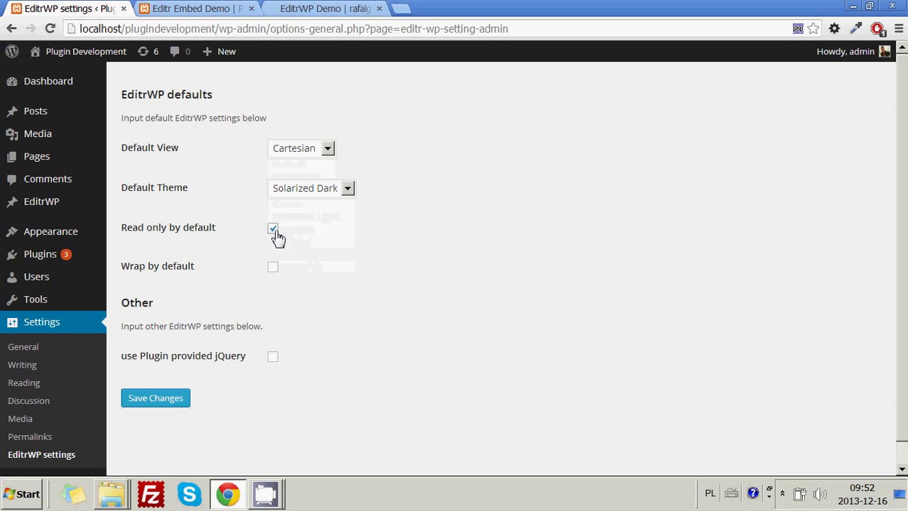
pyautogui.click(177, 399)
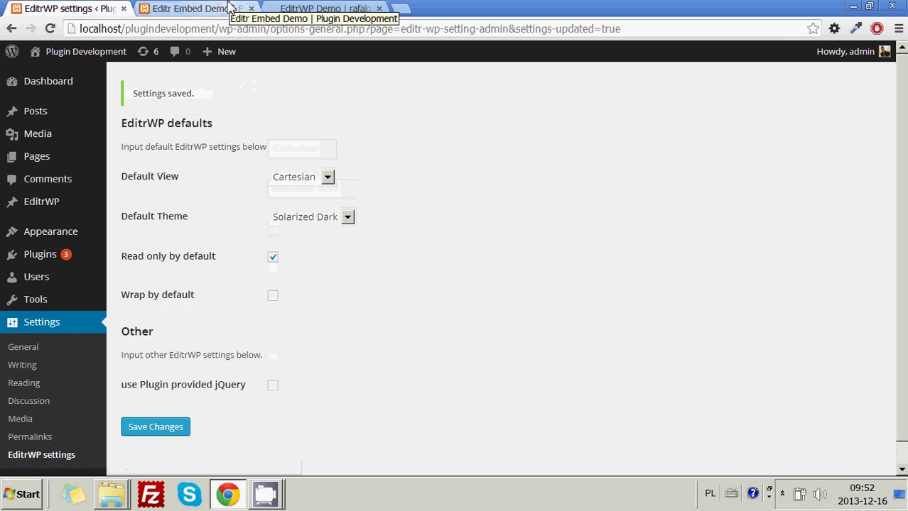
# - Reload the Editr Embed Demo post and select the first lines of the CSS code in the embed
pyautogui.click(240, 7)
pyautogui.click(51, 30)
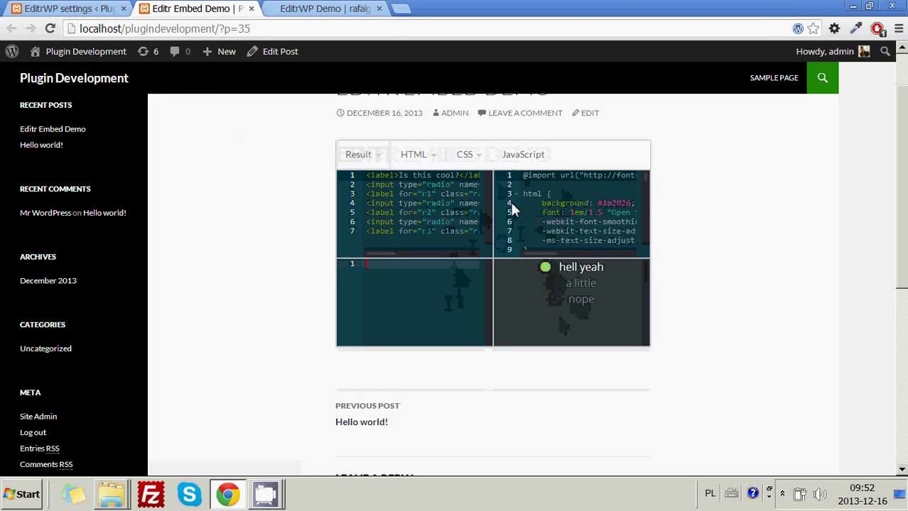
pyautogui.click(620, 205)
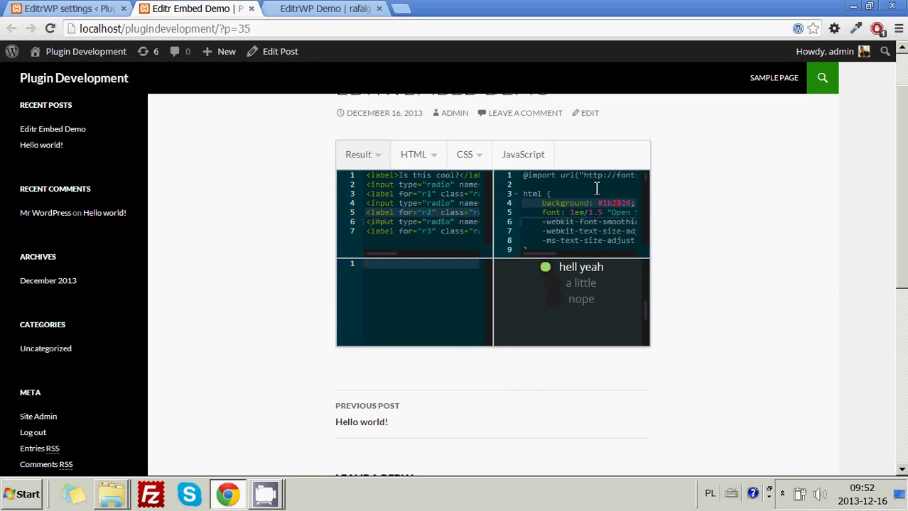
pyautogui.moveTo(596, 189); pyautogui.dragTo(583, 207)
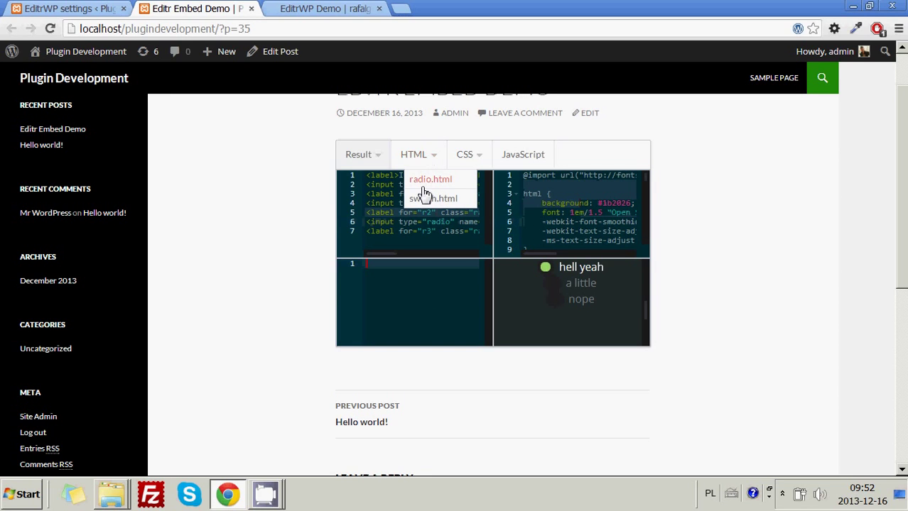
# - Display normalize.css in the embed and test the text cursor and selection in the HTML and CSS code panes
pyautogui.moveTo(470, 156)
pyautogui.click(493, 199)
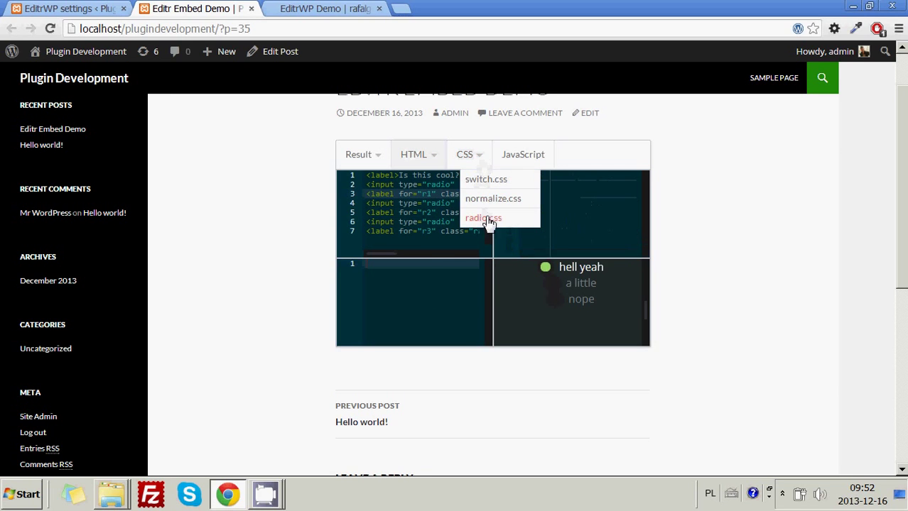
pyautogui.click(431, 241)
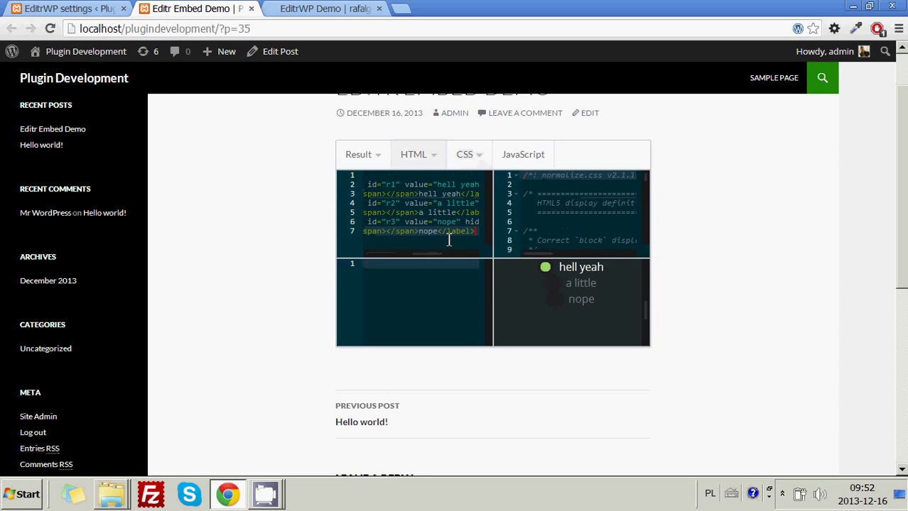
pyautogui.moveTo(456, 246); pyautogui.dragTo(440, 227)
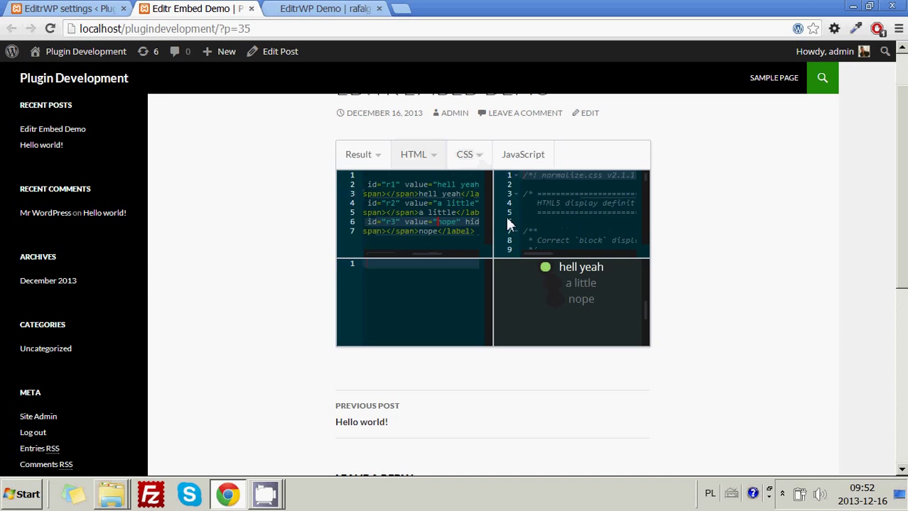
pyautogui.click(557, 213)
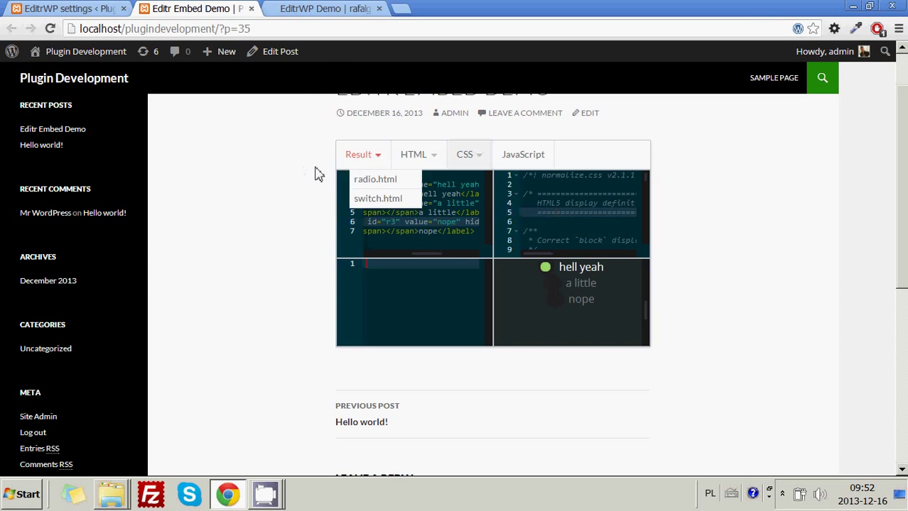
# - Select the web address of the online EditrWP Demo page and return to the Editr Embed Demo post
pyautogui.click(311, 9)
pyautogui.click(344, 29)
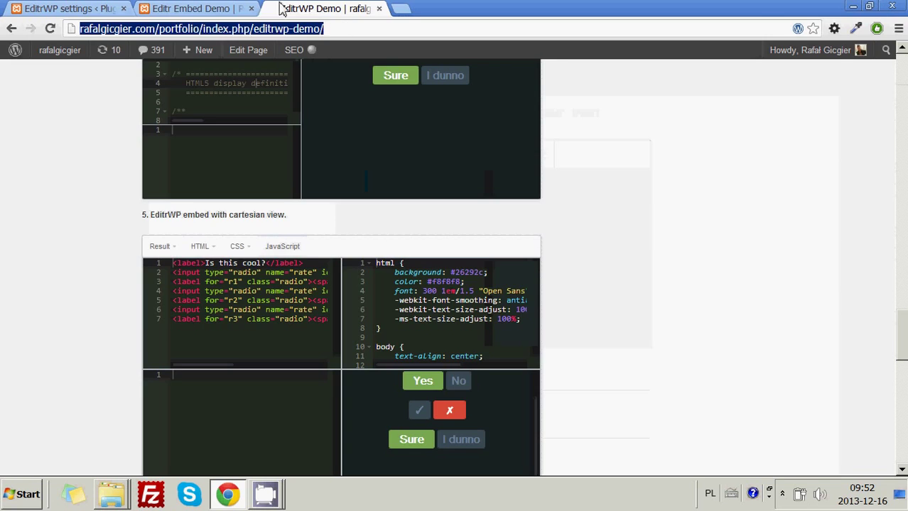
pyautogui.click(206, 9)
pyautogui.moveTo(264, 495)
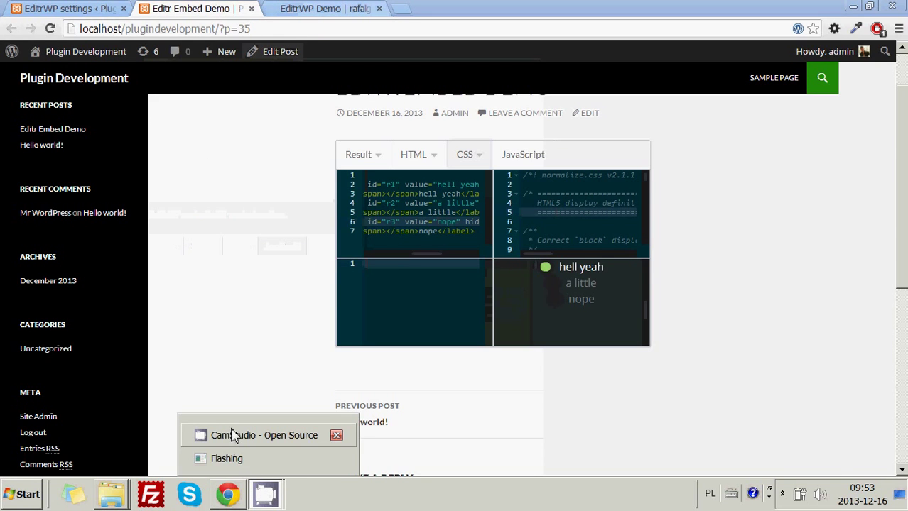